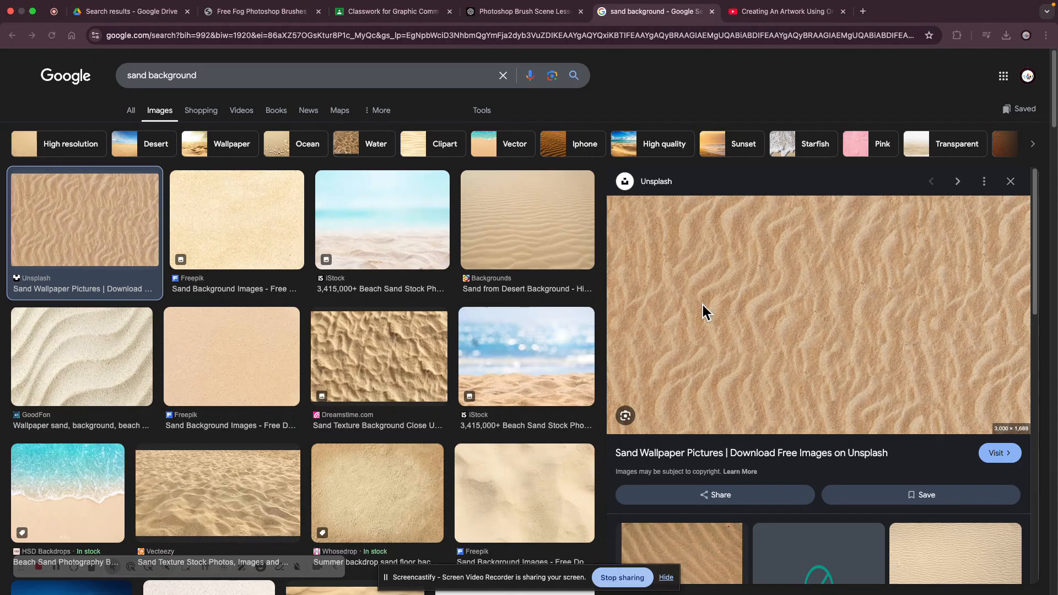
- Save the Gallery Yopriceville sand background image from the image results to Downloads as Sand_Background
{"action": "scroll", "coordinate": [530, 318], "scroll_direction": "down", "scroll_amount": 5}
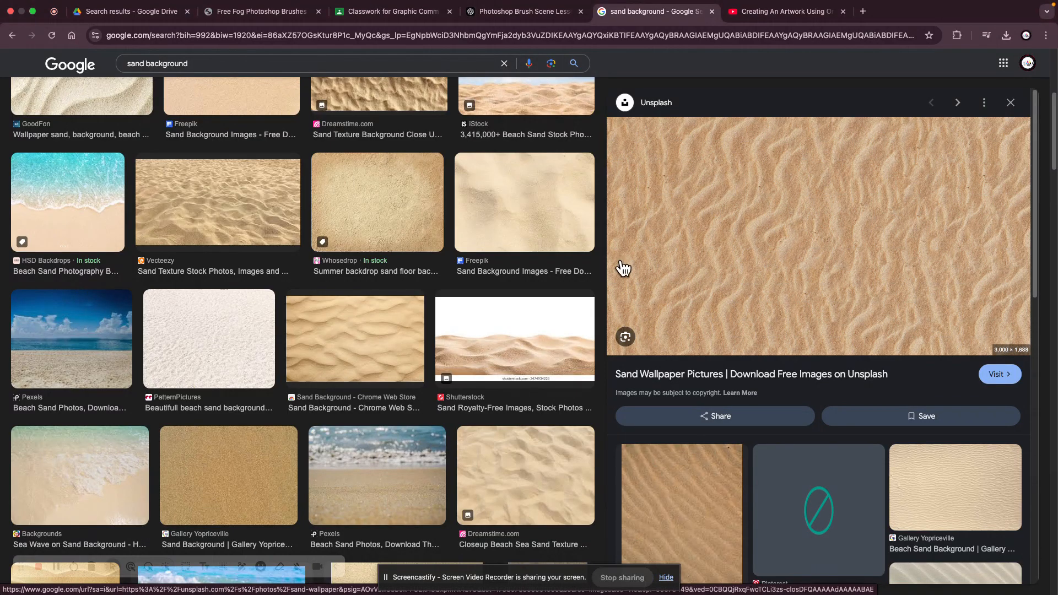
{"action": "left_click", "coordinate": [265, 473]}
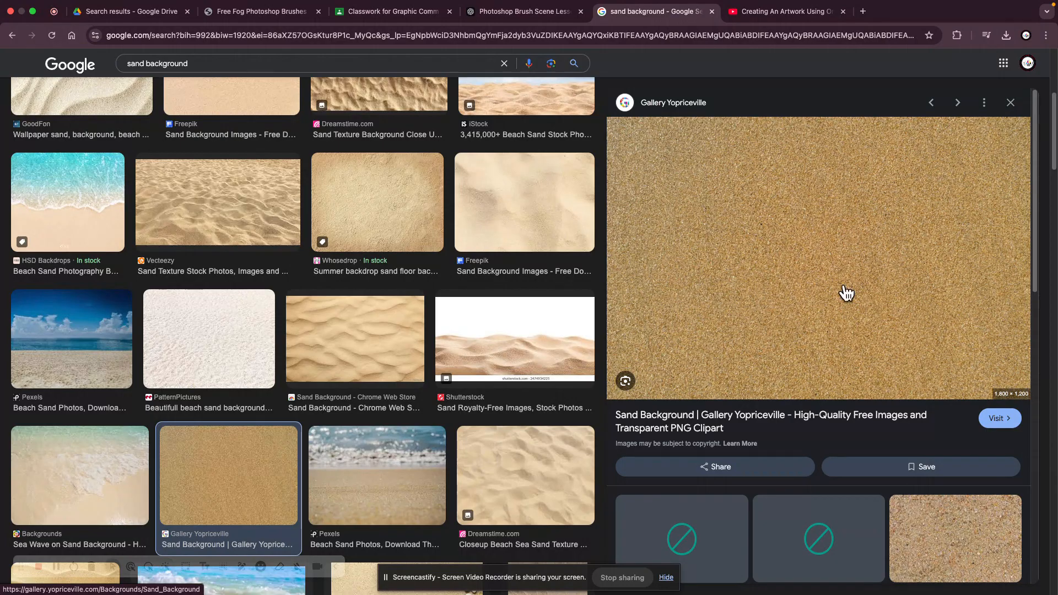
{"action": "right_click", "coordinate": [811, 284]}
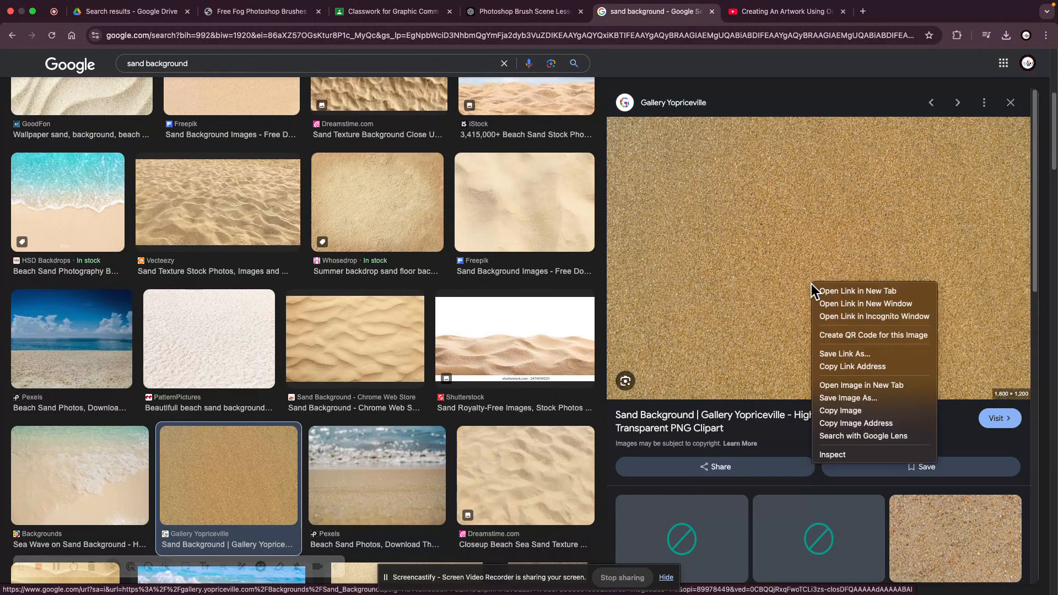
{"action": "left_click", "coordinate": [857, 399]}
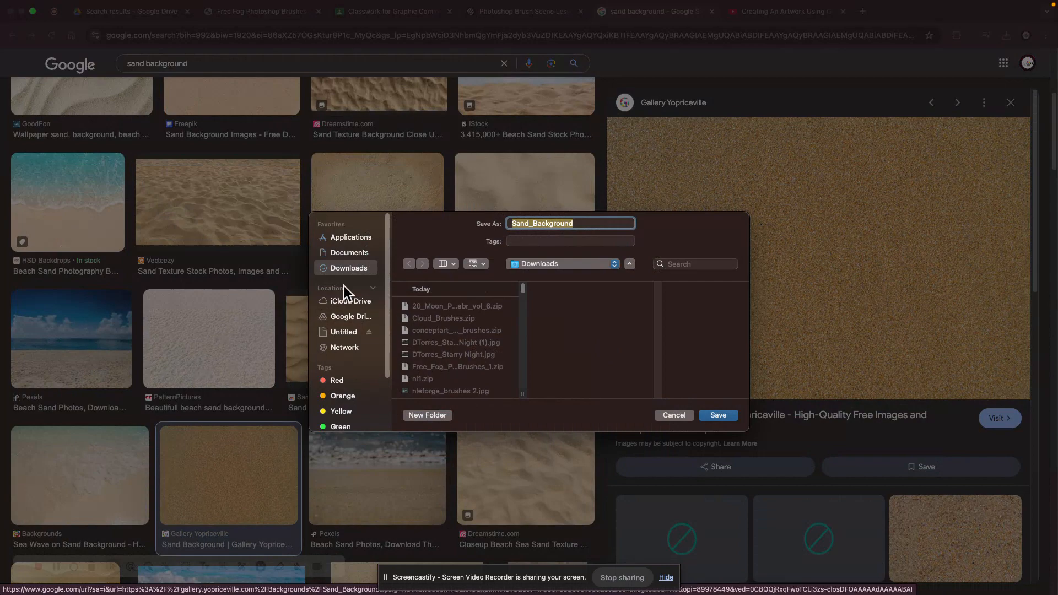
{"action": "left_click", "coordinate": [717, 416]}
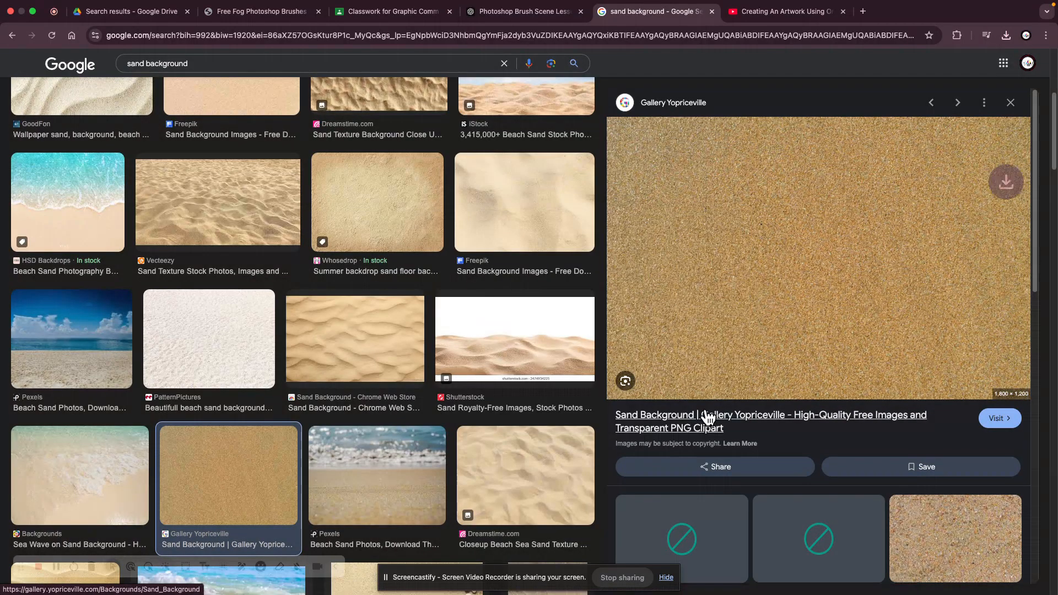
- Switch to Photoshop and create a new 8.5 x 11 in, 300 ppi document named wtemples_patttern 1
{"action": "left_click", "coordinate": [728, 568]}
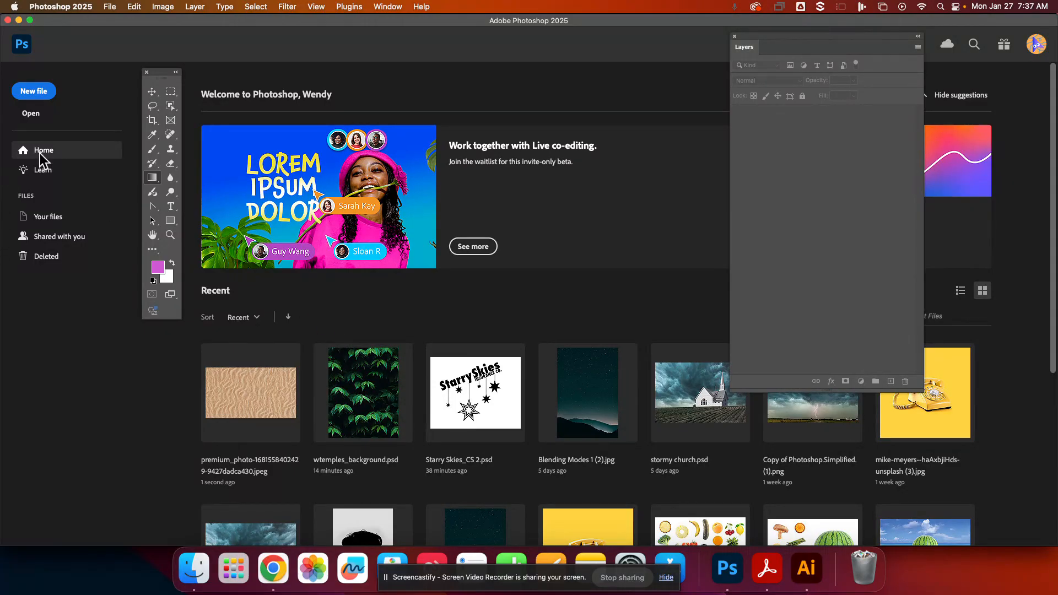
{"action": "left_click", "coordinate": [51, 94]}
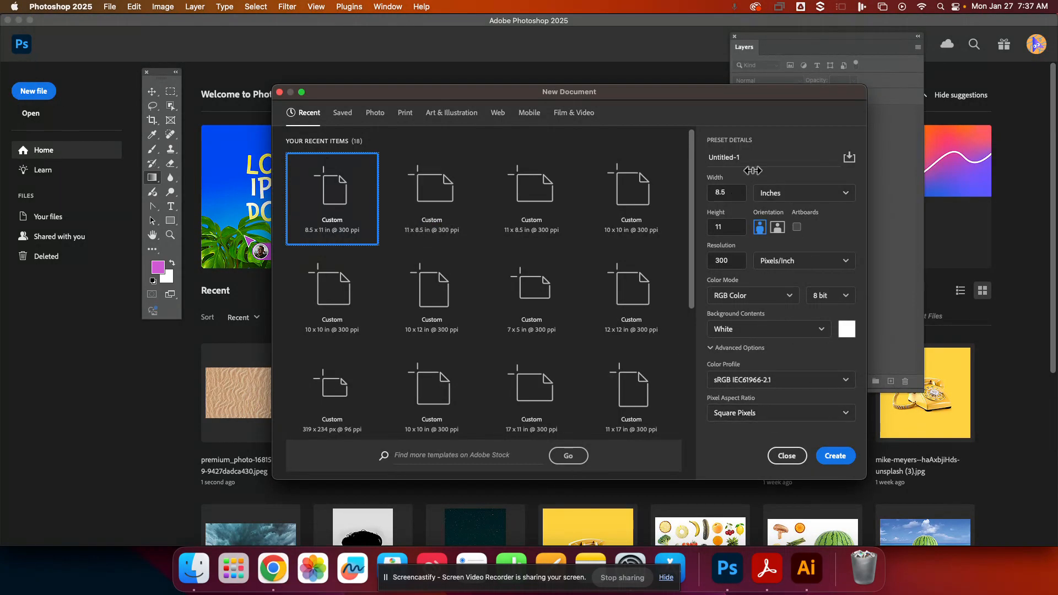
{"action": "left_click_drag", "start_coordinate": [747, 160], "coordinate": [658, 157]}
{"action": "type", "text": "wtemples_patatern"}
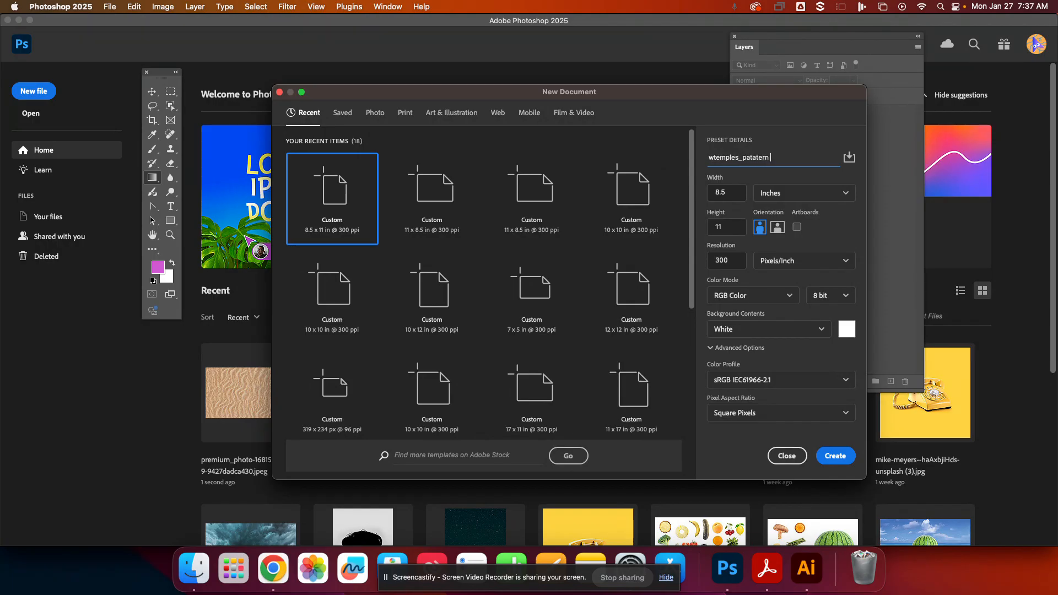
{"action": "key", "text": "BackSpace"}
{"action": "key", "text": "BackSpace"}
{"action": "left_click", "coordinate": [828, 457]}
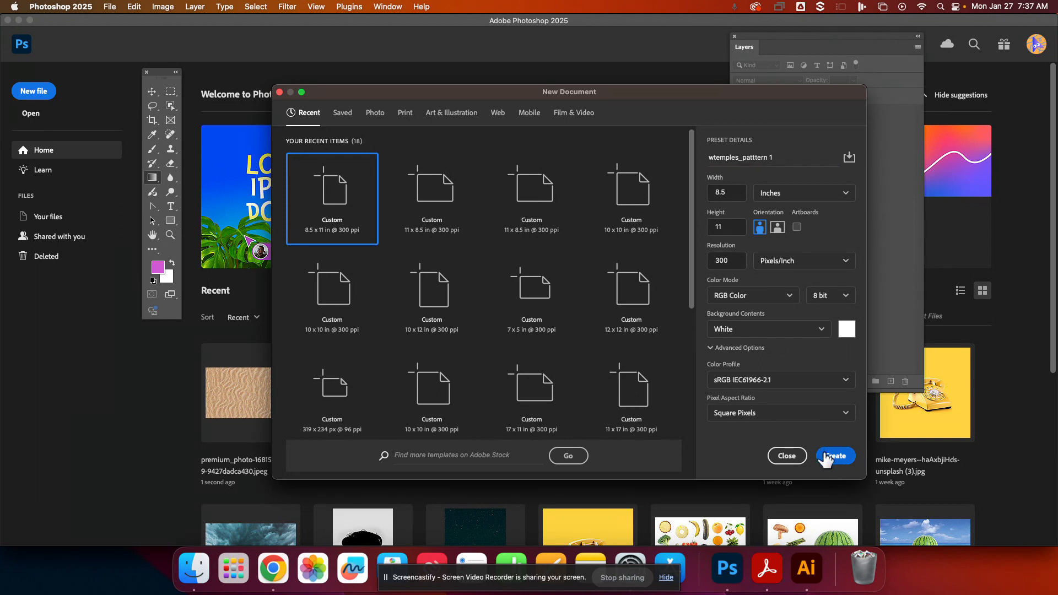
- Open Sand_Background.jpg from the Downloads folder
{"action": "key", "text": "super+apostrophe"}
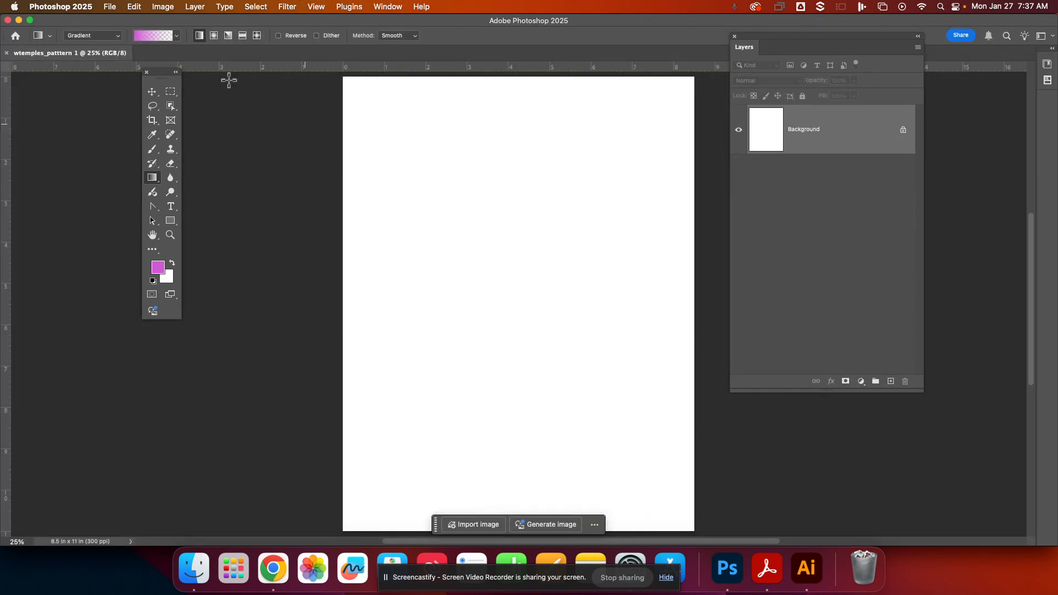
{"action": "left_click", "coordinate": [109, 7]}
{"action": "left_click", "coordinate": [109, 7]}
{"action": "left_click", "coordinate": [110, 8]}
{"action": "left_click", "coordinate": [117, 33]}
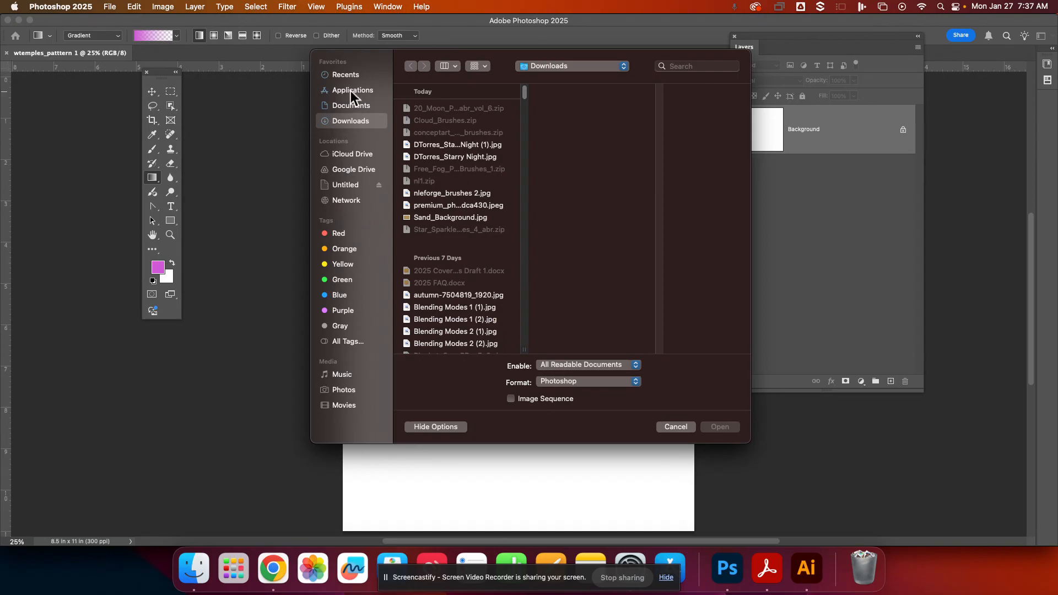
{"action": "left_click", "coordinate": [457, 219]}
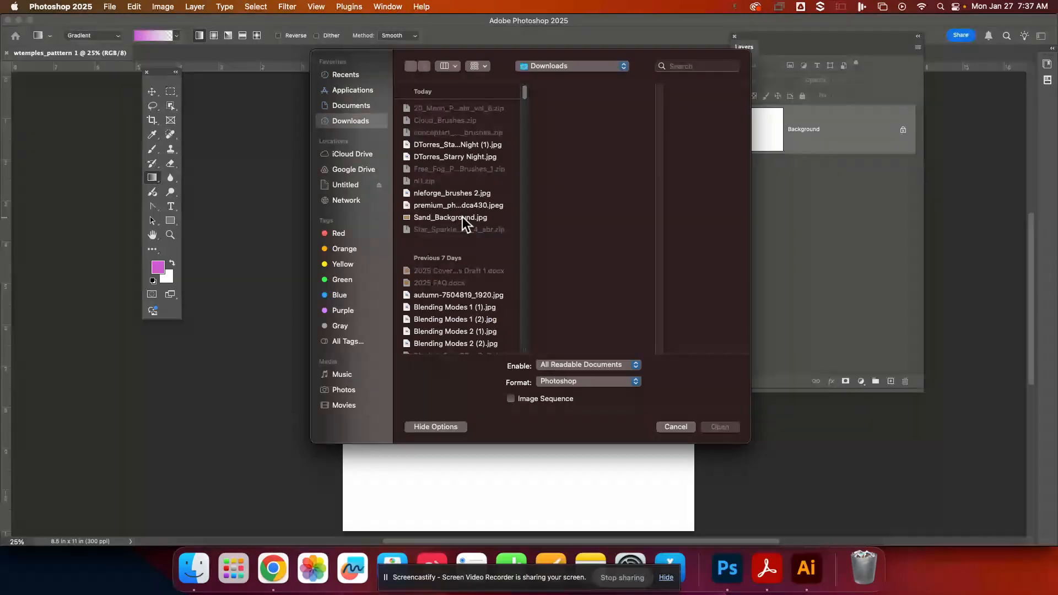
{"action": "left_click", "coordinate": [738, 429]}
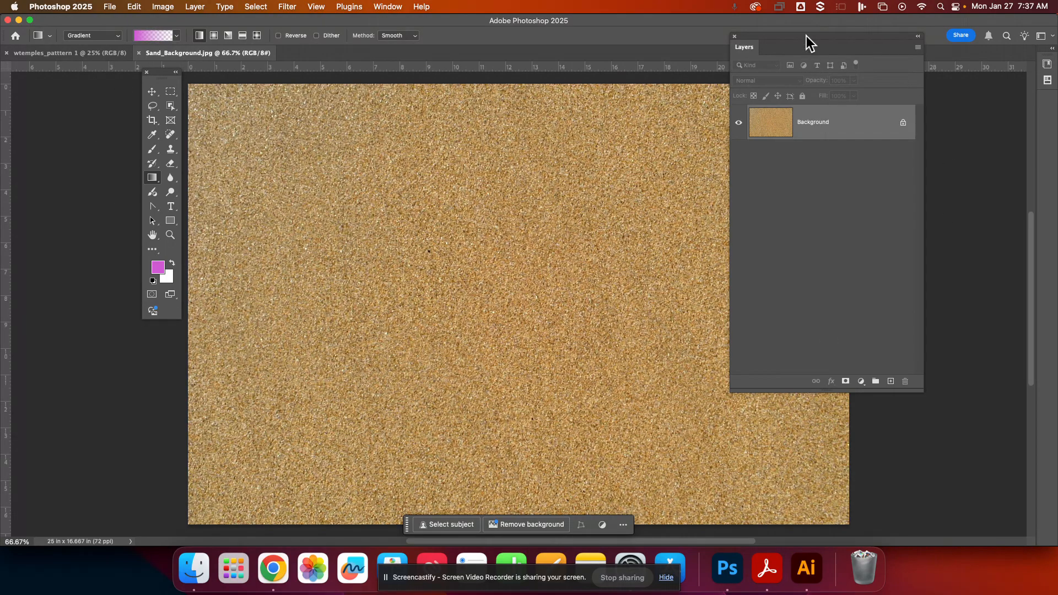
- Define the sand image as a new pattern named Sand_Background
{"action": "left_click_drag", "start_coordinate": [806, 36], "coordinate": [938, 62]}
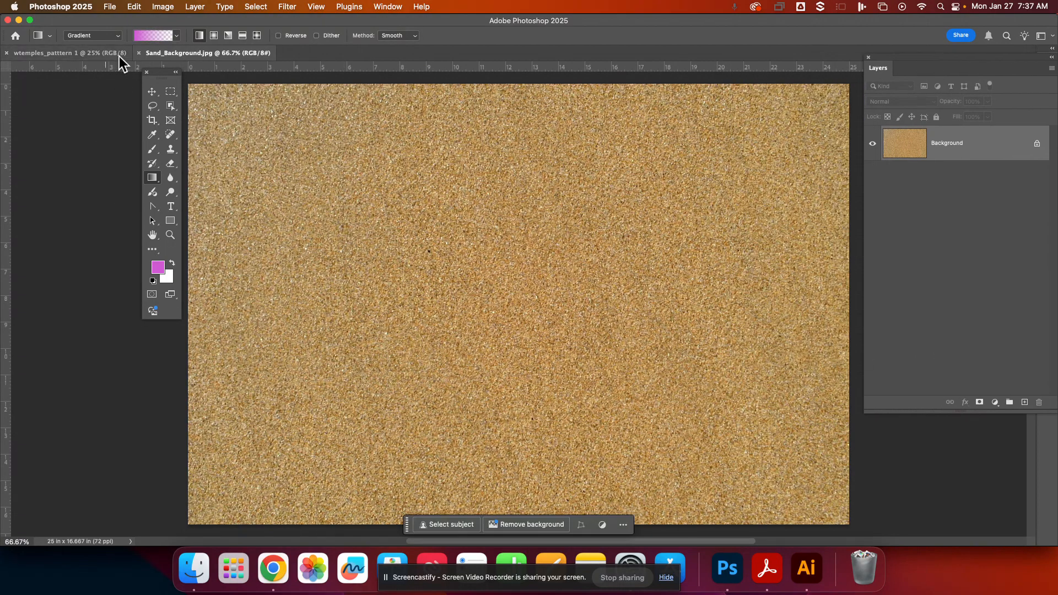
{"action": "left_click", "coordinate": [134, 7]}
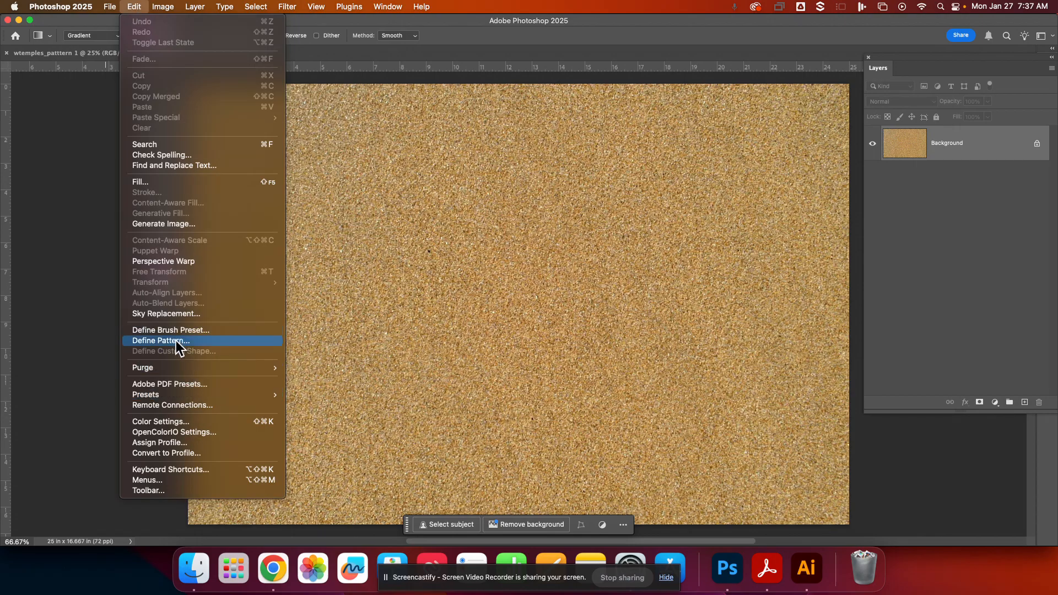
{"action": "left_click", "coordinate": [175, 342]}
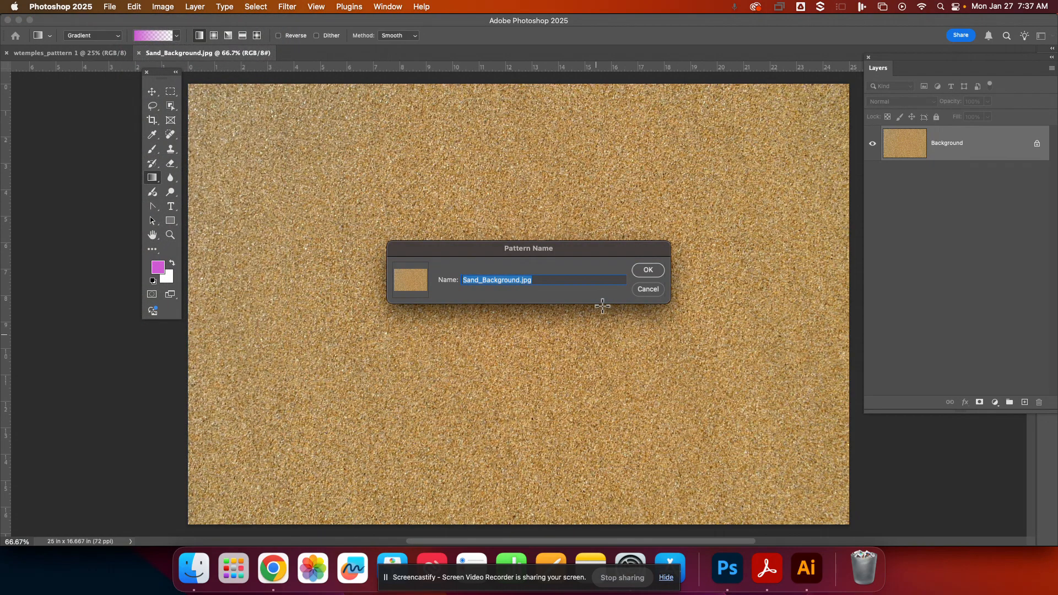
{"action": "left_click_drag", "start_coordinate": [553, 281], "coordinate": [520, 280]}
{"action": "key", "text": "BackSpace"}
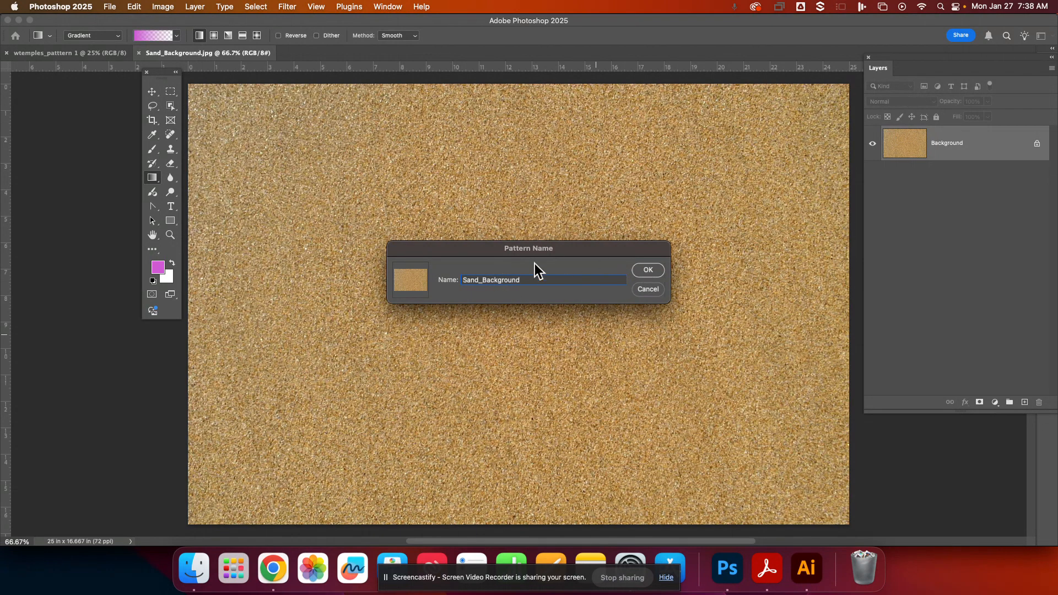
{"action": "left_click", "coordinate": [650, 273]}
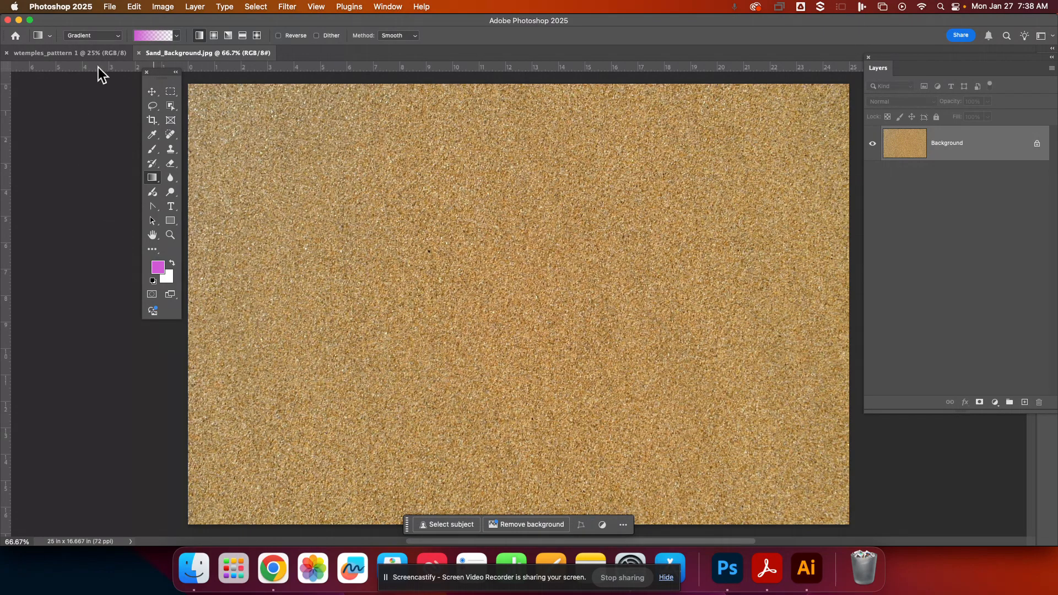
- Add a Pattern fill layer to wtemples_patttern 1 using the sand pattern at 243% scale
{"action": "left_click", "coordinate": [80, 53]}
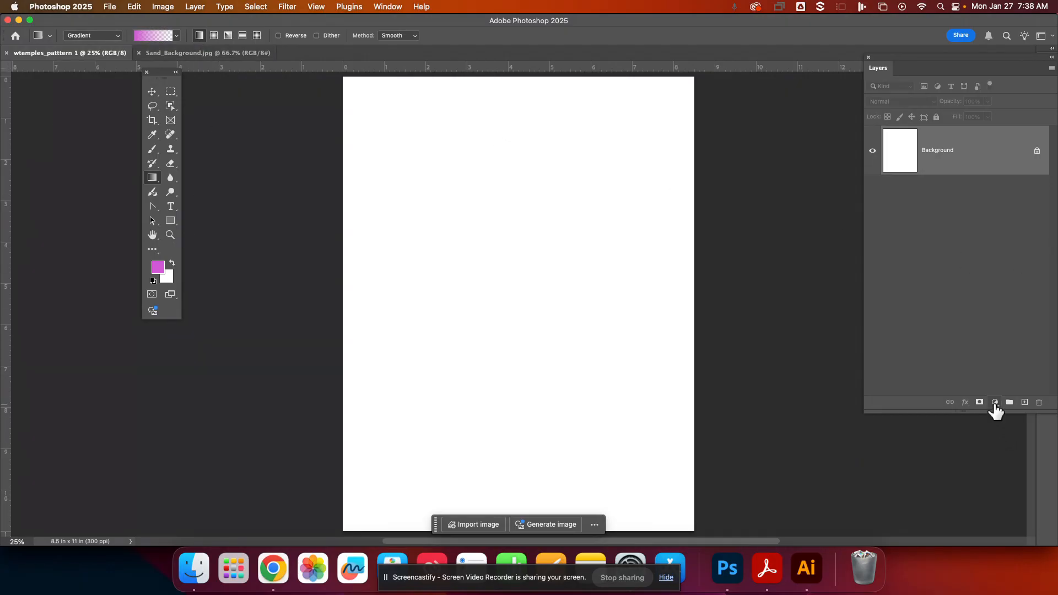
{"action": "left_click", "coordinate": [995, 403]}
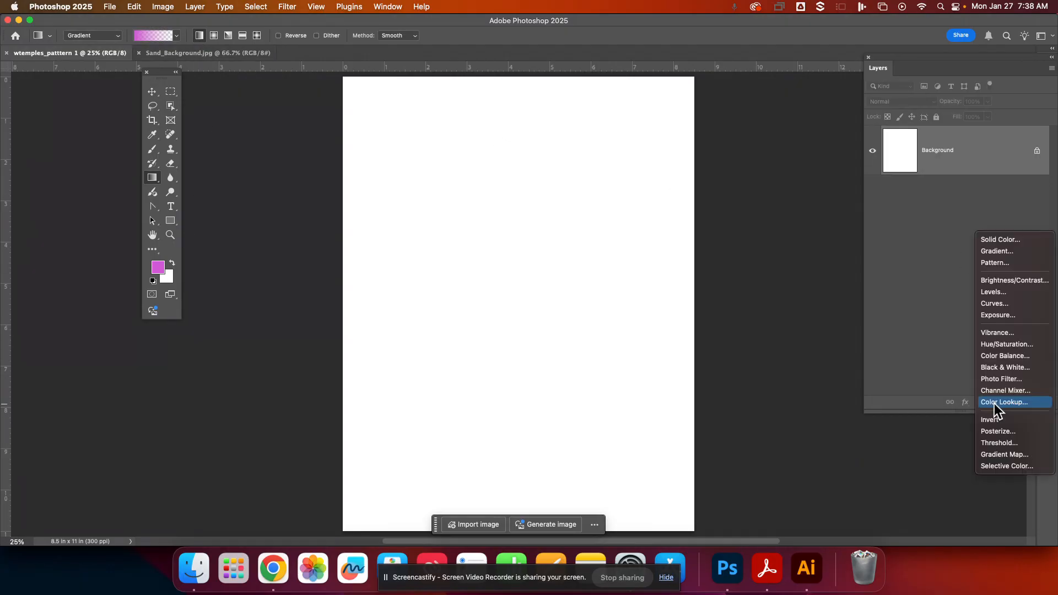
{"action": "left_click", "coordinate": [995, 263]}
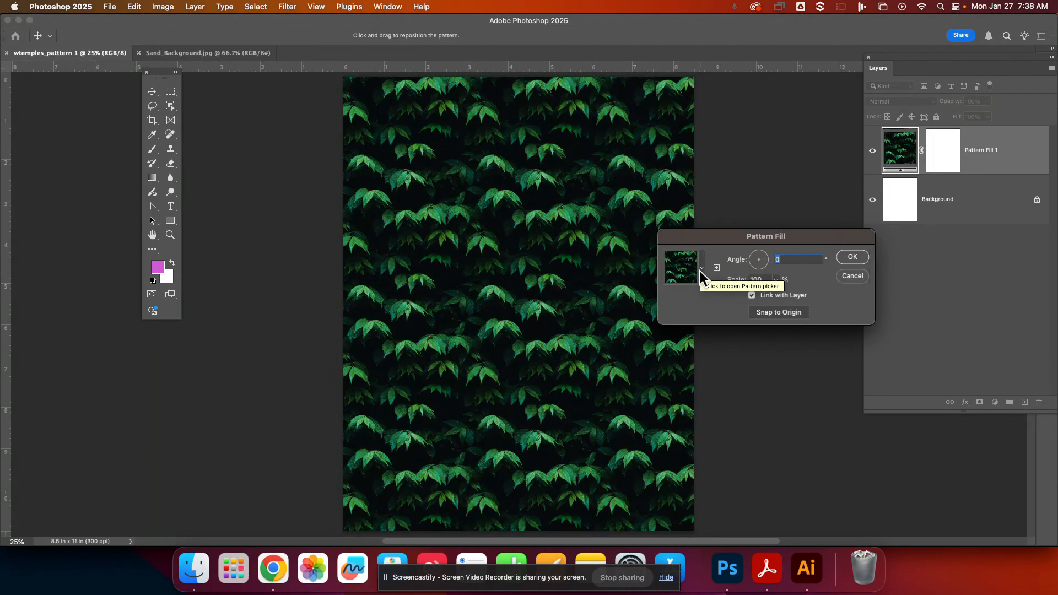
{"action": "left_click", "coordinate": [701, 269]}
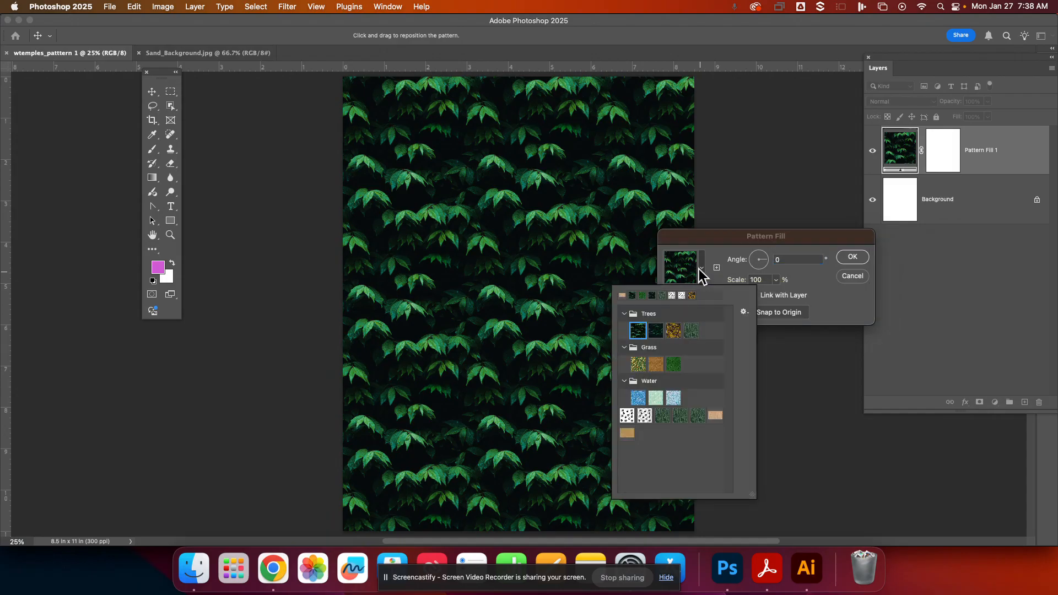
{"action": "left_click", "coordinate": [627, 433]}
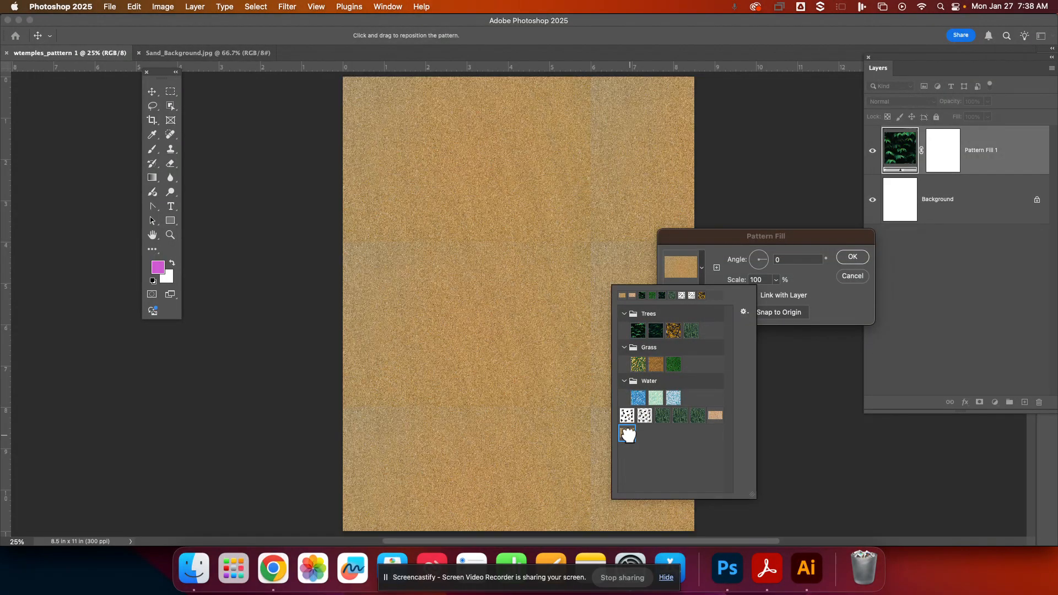
{"action": "left_click", "coordinate": [819, 318]}
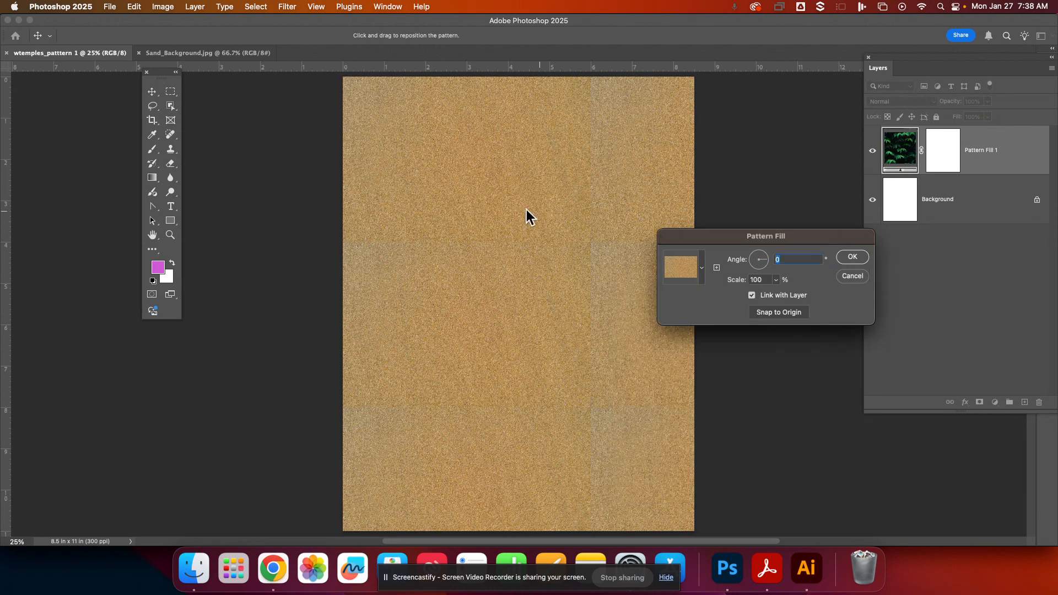
{"action": "left_click", "coordinate": [777, 280]}
{"action": "mouse_move", "coordinate": [777, 293]}
{"action": "left_mouse_down"}
{"action": "mouse_move", "coordinate": [820, 294]}
{"action": "mouse_move", "coordinate": [775, 295]}
{"action": "mouse_move", "coordinate": [786, 294]}
{"action": "left_mouse_up"}
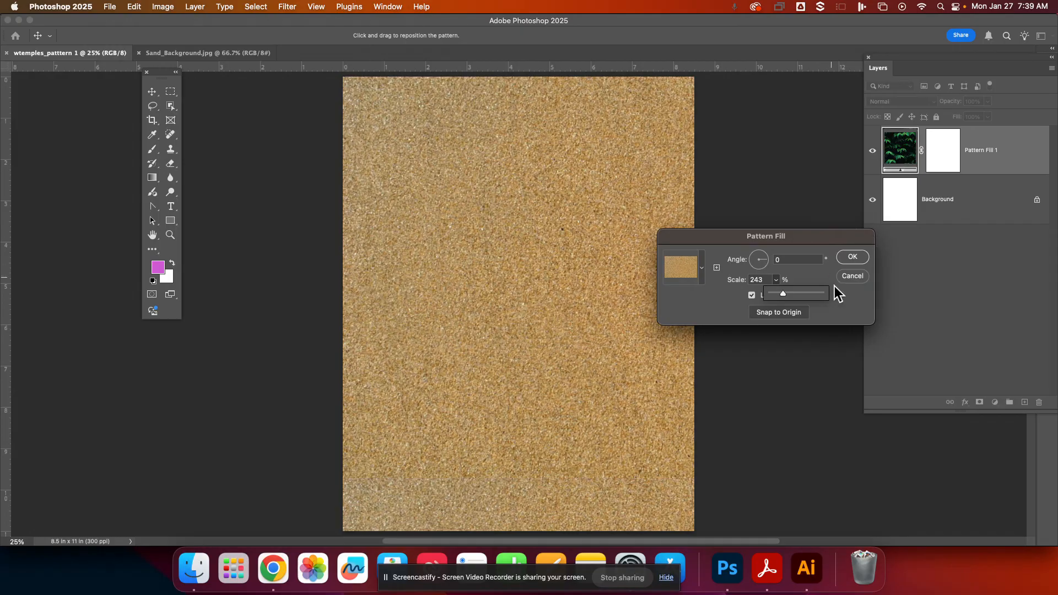
{"action": "left_click", "coordinate": [845, 259]}
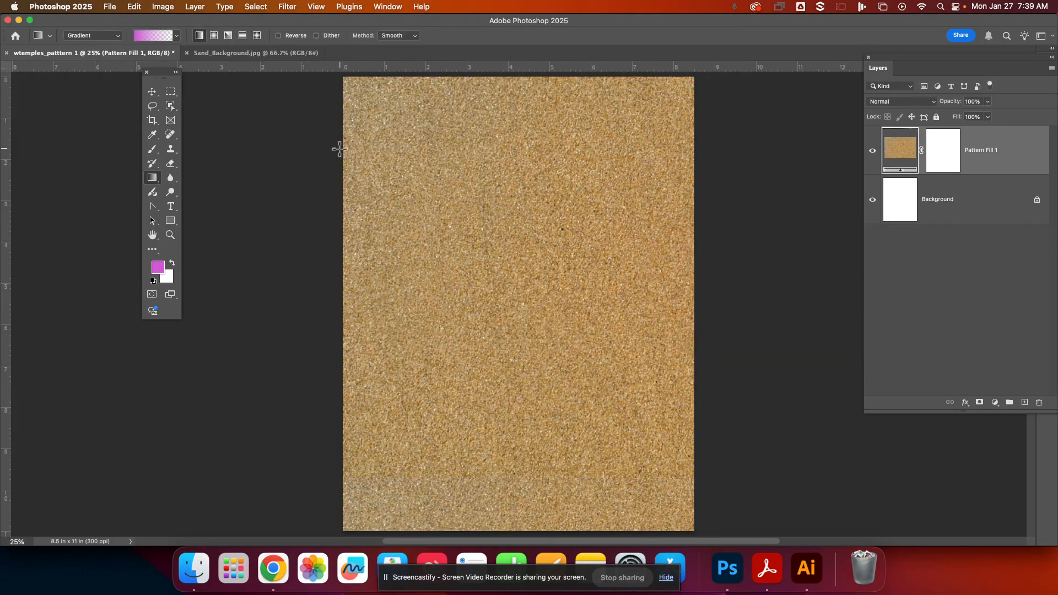
- Save the document as wtemples_patttern 1.psd in the Graphics Projects (1) folder on Google Drive
{"action": "left_click", "coordinate": [114, 7]}
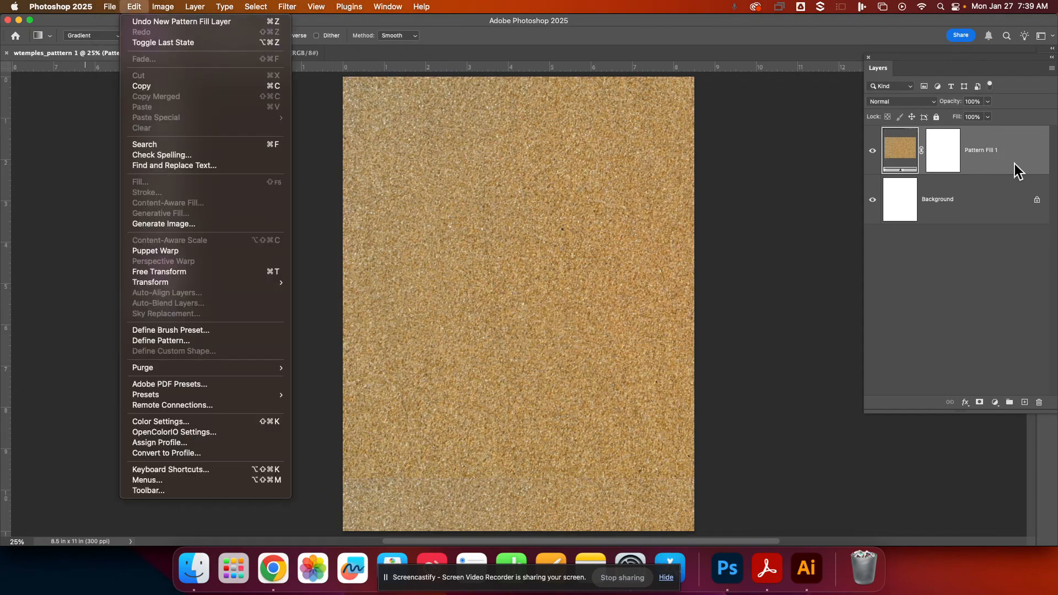
{"action": "mouse_move", "coordinate": [110, 8]}
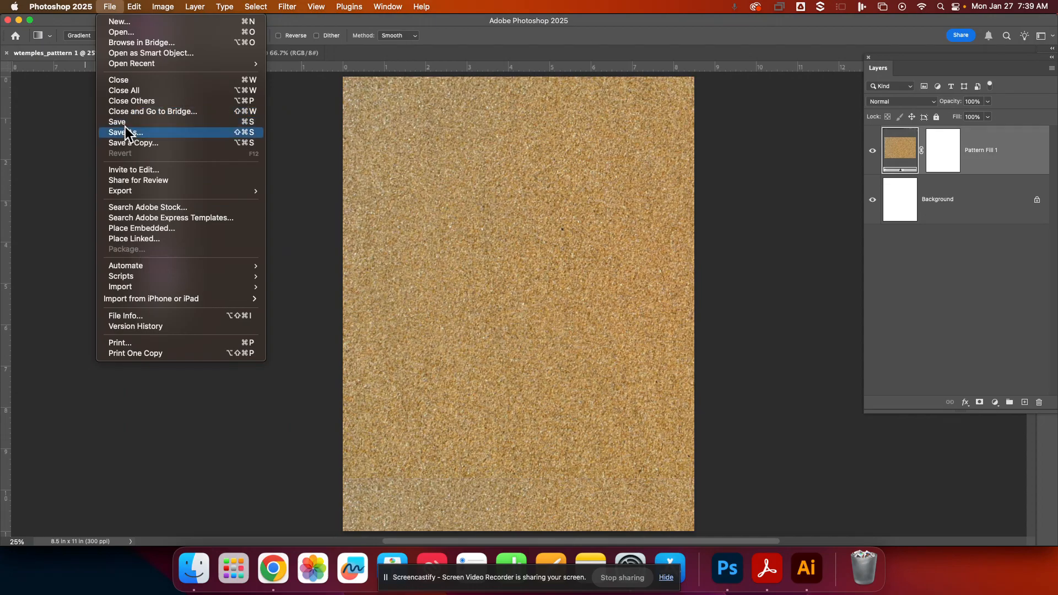
{"action": "left_click", "coordinate": [158, 133]}
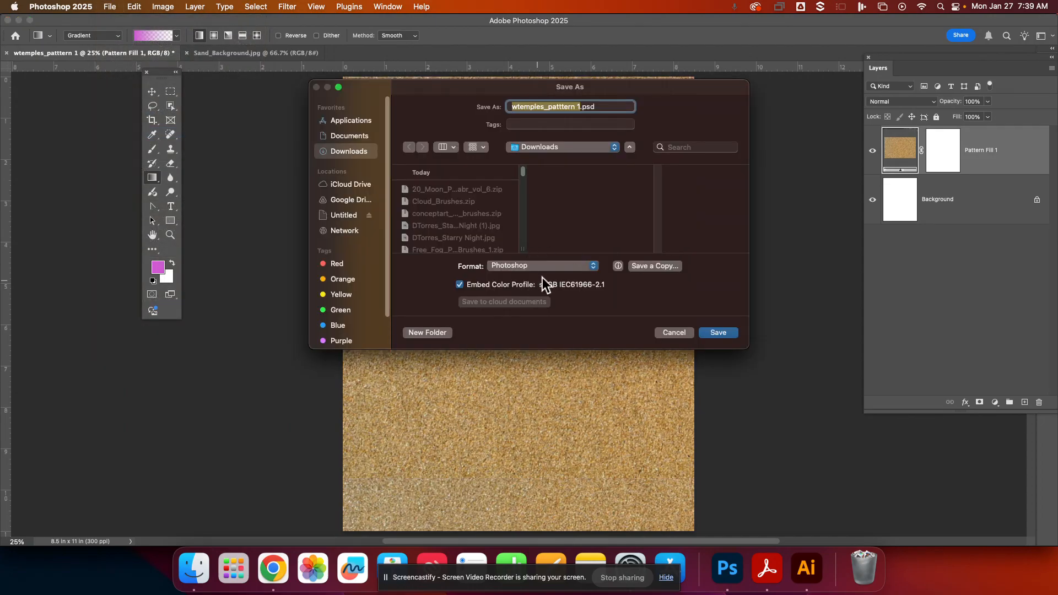
{"action": "left_click", "coordinate": [339, 200]}
{"action": "left_click", "coordinate": [444, 190]}
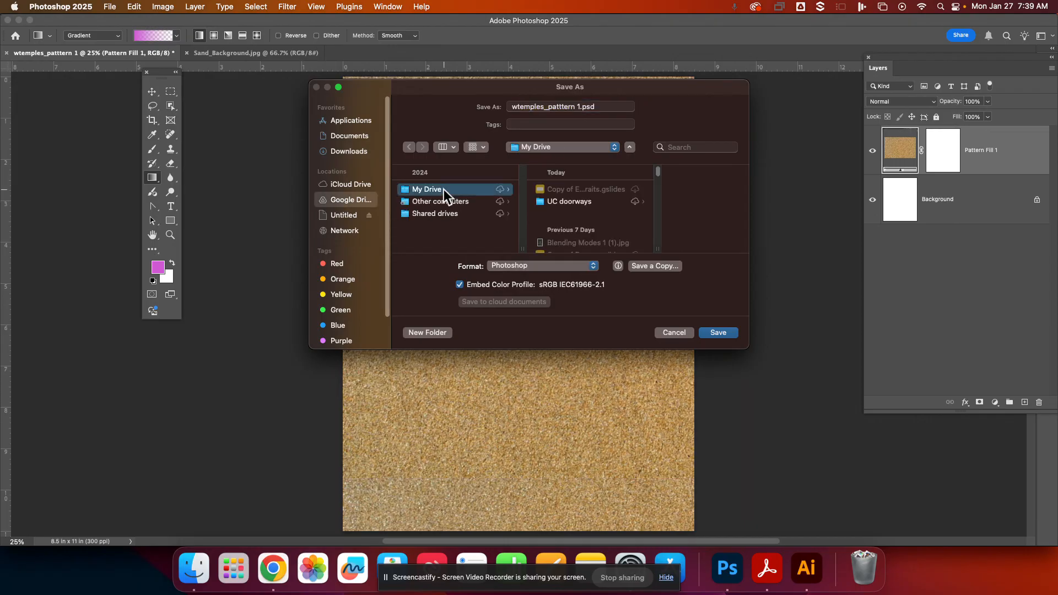
{"action": "scroll", "coordinate": [574, 215], "scroll_direction": "down", "scroll_amount": 3}
{"action": "left_click", "coordinate": [579, 146]}
{"action": "left_click", "coordinate": [548, 197]}
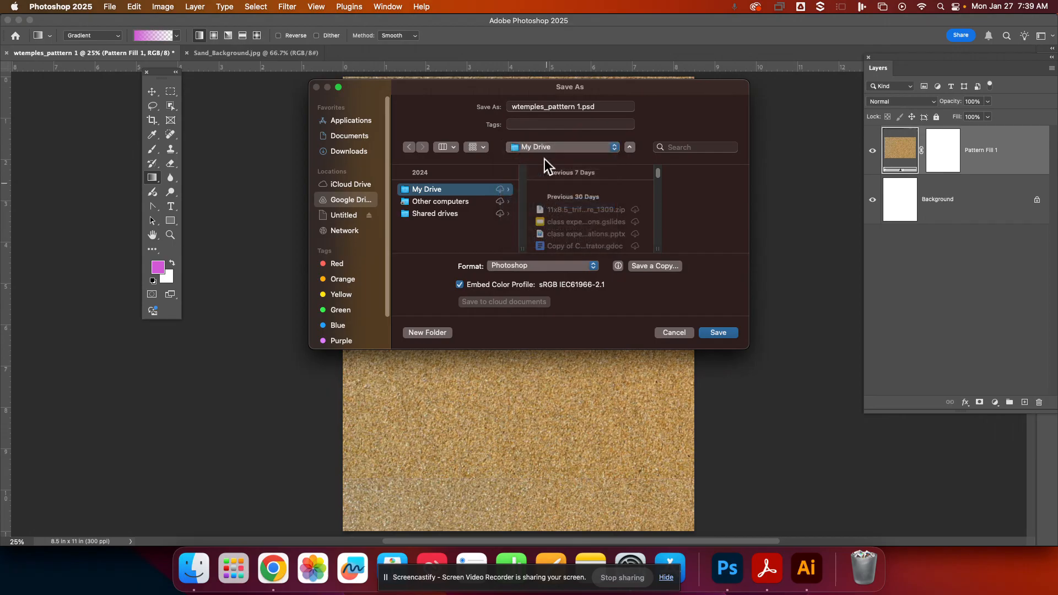
{"action": "left_click", "coordinate": [552, 147]}
{"action": "left_click", "coordinate": [567, 136]}
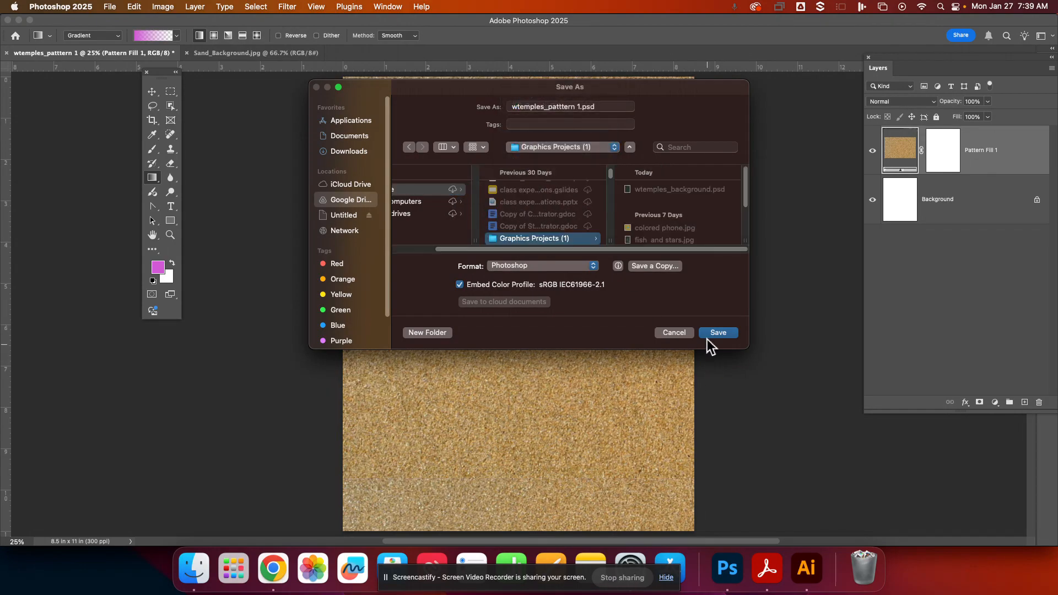
{"action": "left_click", "coordinate": [709, 332]}
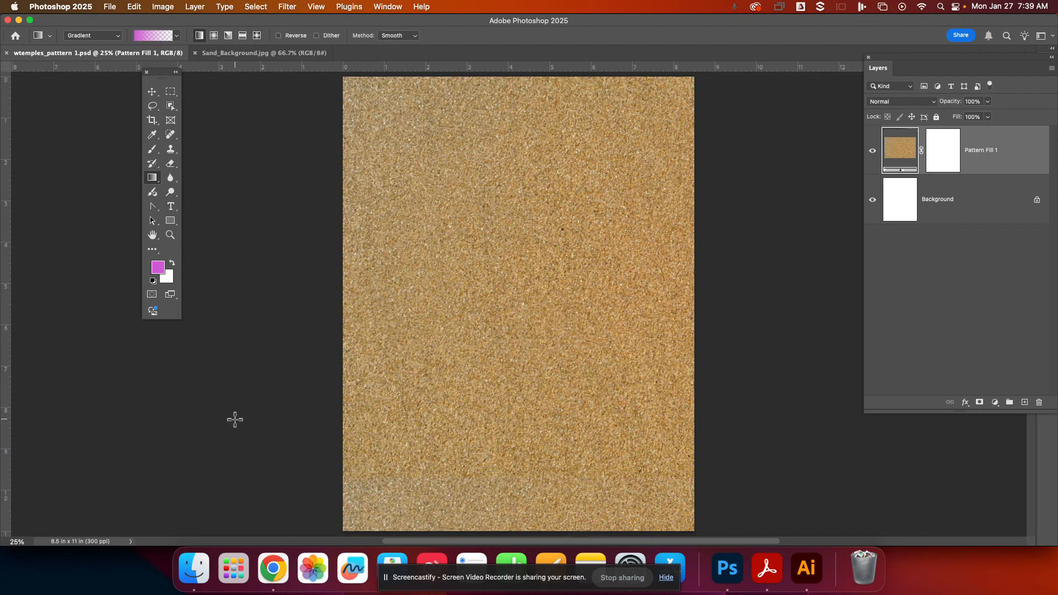
- Close the Sand_Background.jpg and wtemples_patttern 1.psd documents
{"action": "left_click", "coordinate": [195, 53]}
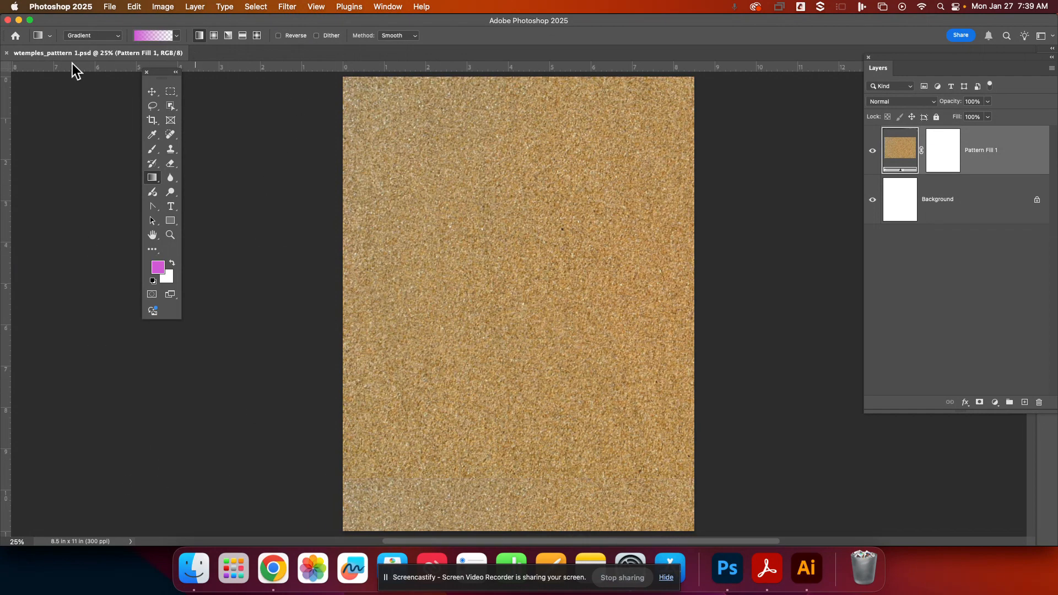
{"action": "left_click", "coordinate": [6, 53]}
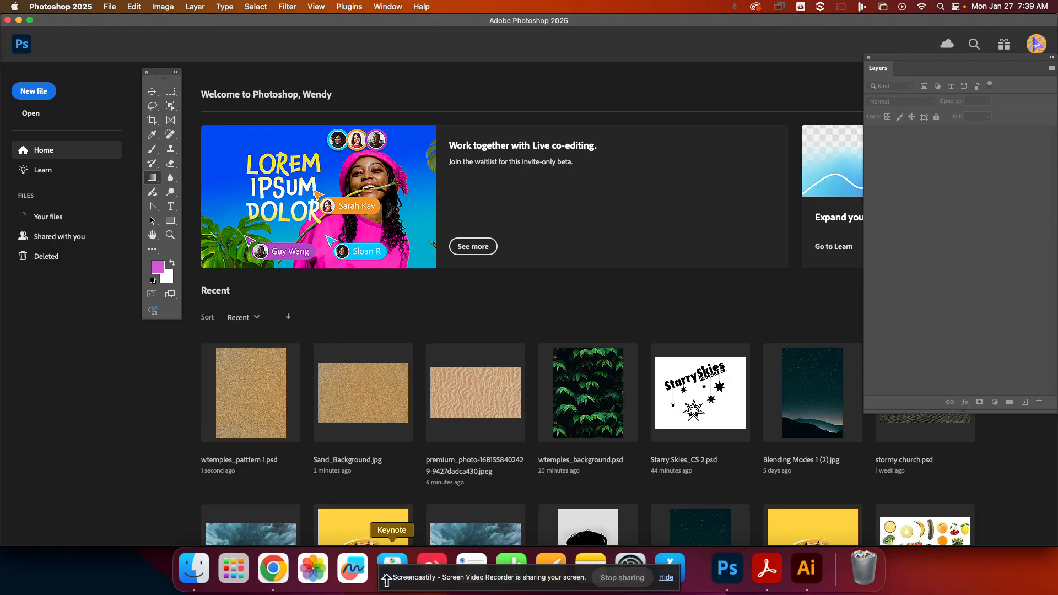
- Switch to Chrome and open the daisy bouquet result in the png flowers image search
{"action": "left_click", "coordinate": [273, 582]}
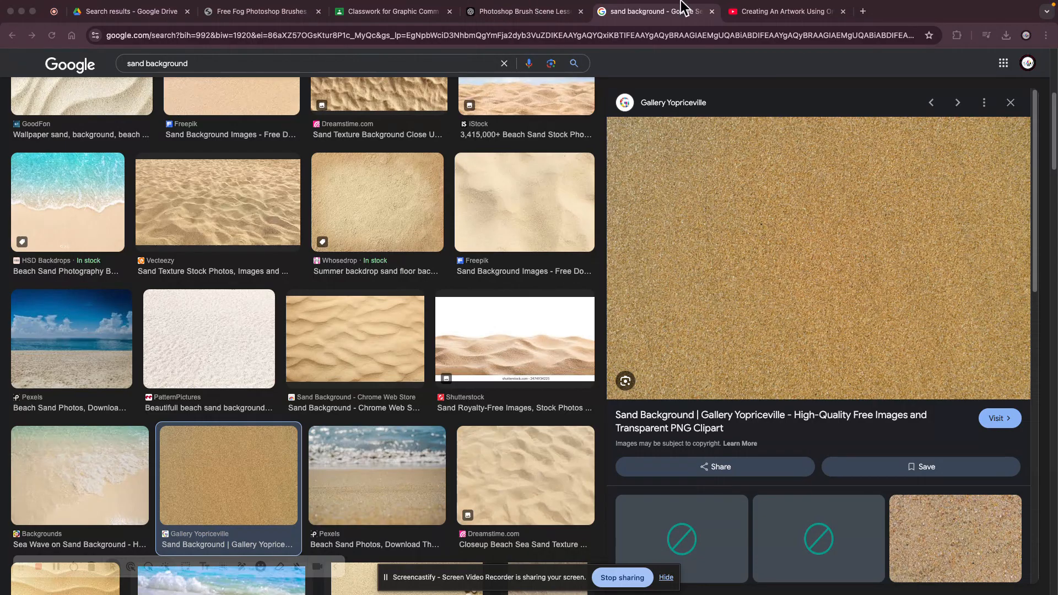
{"action": "mouse_move", "coordinate": [252, 6]}
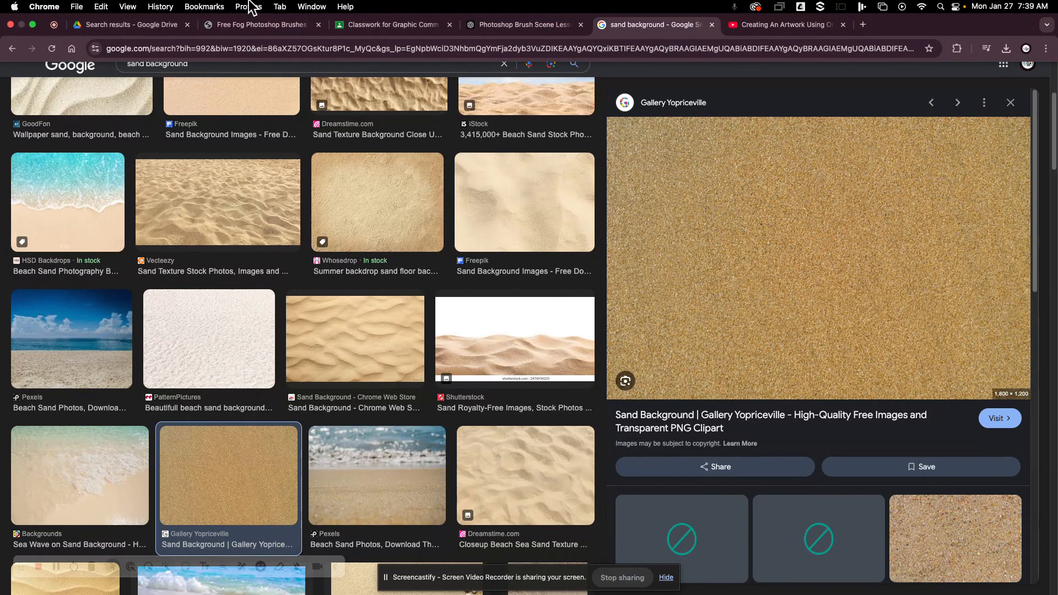
{"action": "left_click", "coordinate": [382, 21]}
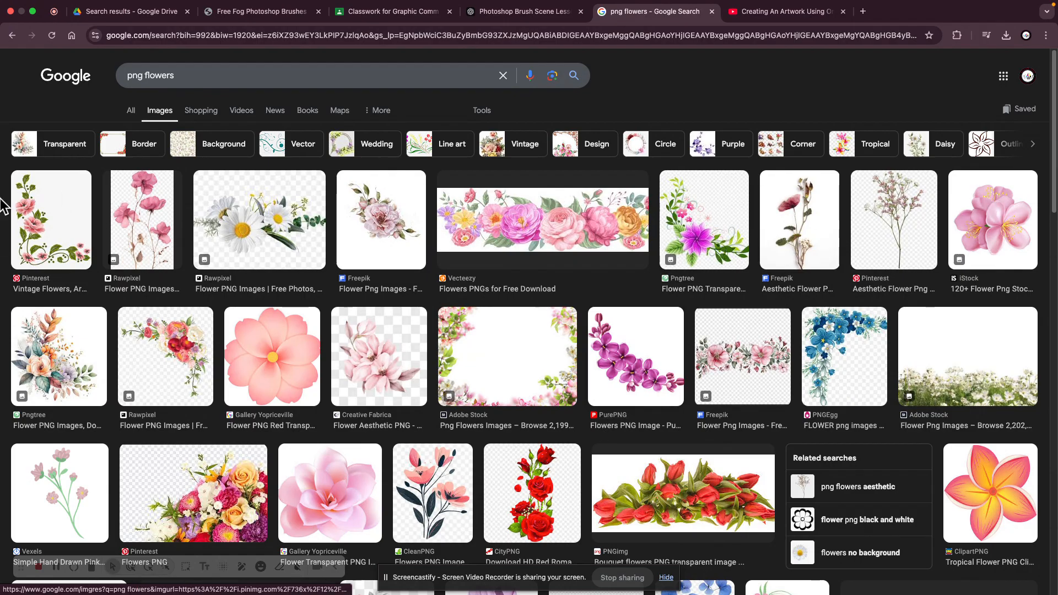
{"action": "right_click", "coordinate": [258, 211]}
{"action": "left_click", "coordinate": [241, 218]}
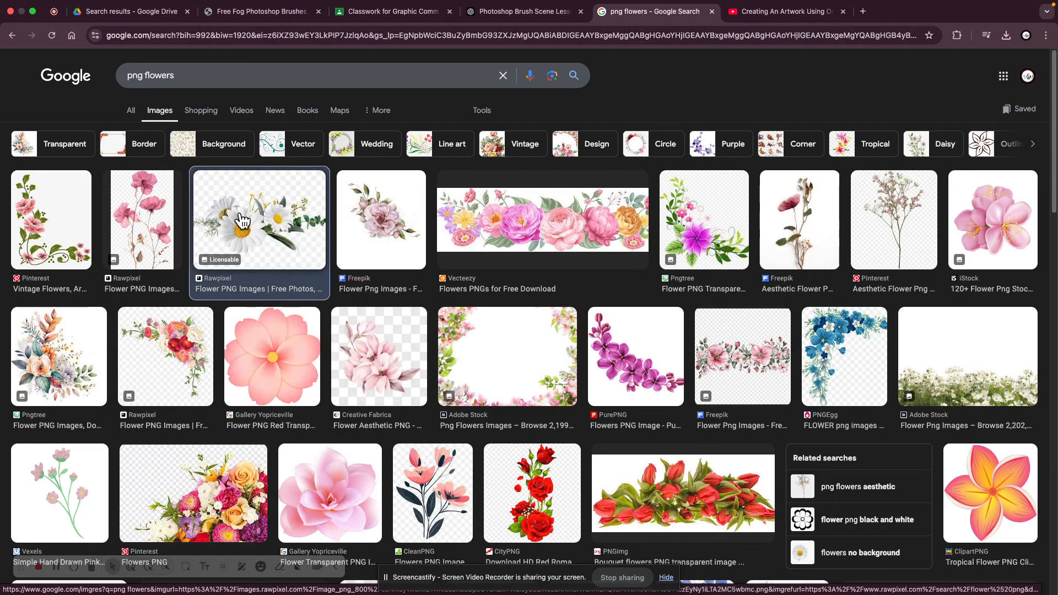
{"action": "left_click", "coordinate": [243, 221]}
- Save the daisy bouquet image to Downloads under the name flower
{"action": "right_click", "coordinate": [390, 242]}
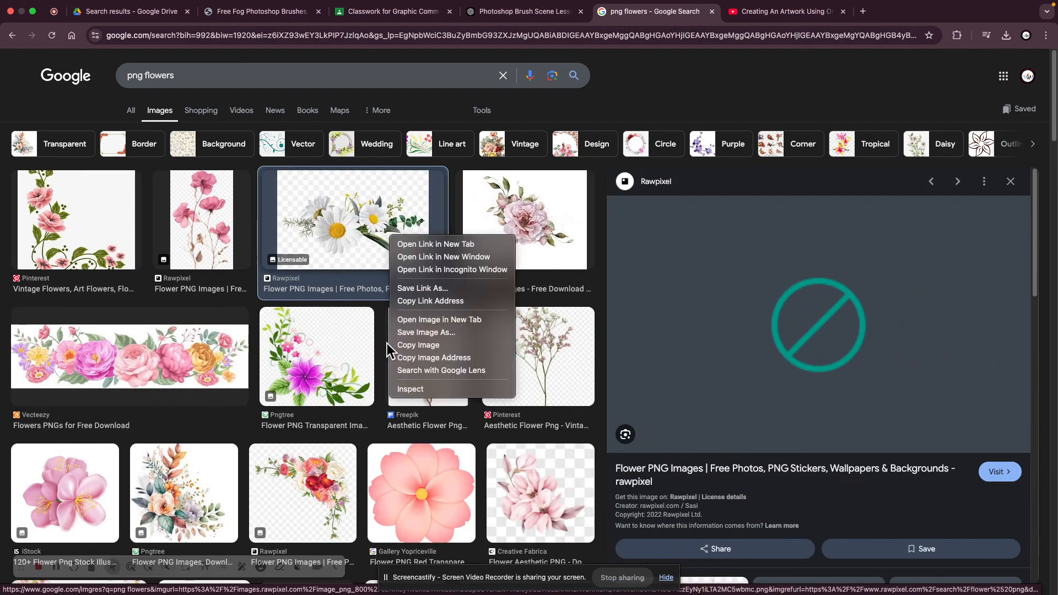
{"action": "left_click", "coordinate": [421, 331]}
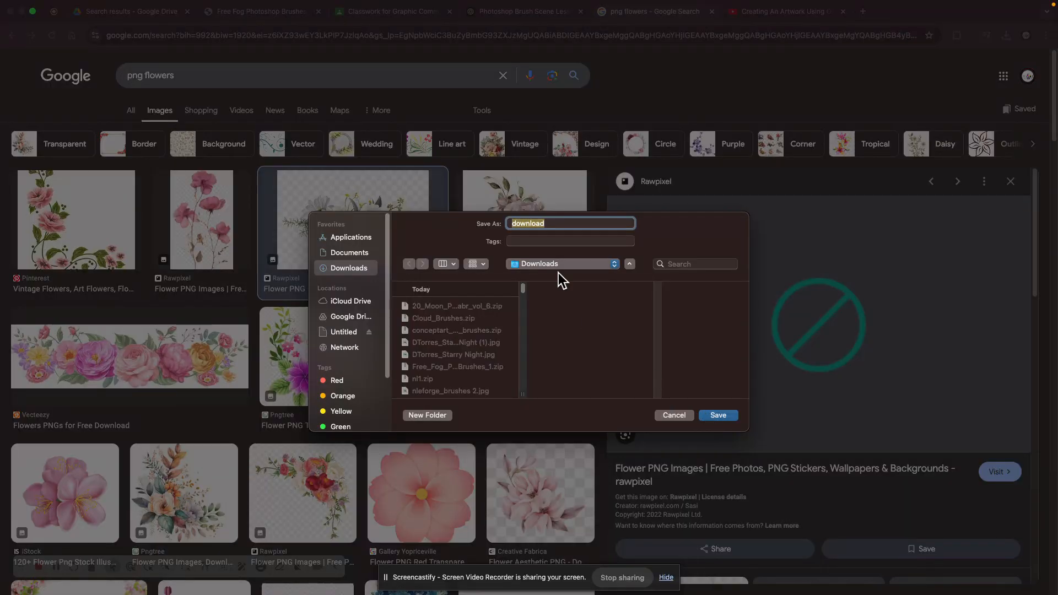
{"action": "type", "text": "flower"}
{"action": "key", "text": "Return"}
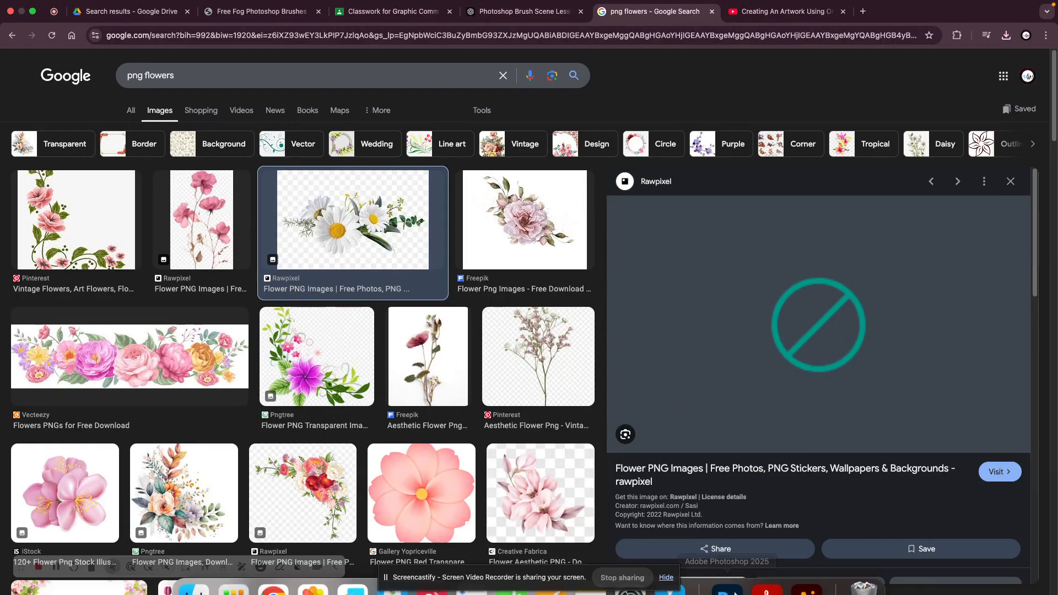
- Switch to Photoshop and open flower.jpeg from the Downloads folder
{"action": "left_click", "coordinate": [728, 574]}
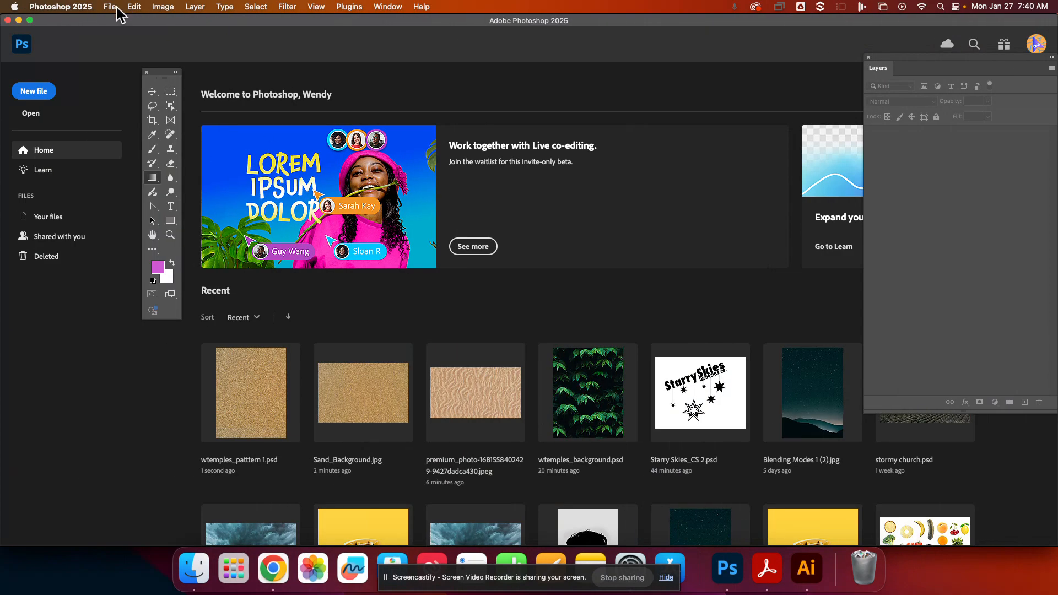
{"action": "left_click", "coordinate": [108, 6]}
{"action": "left_click", "coordinate": [126, 31]}
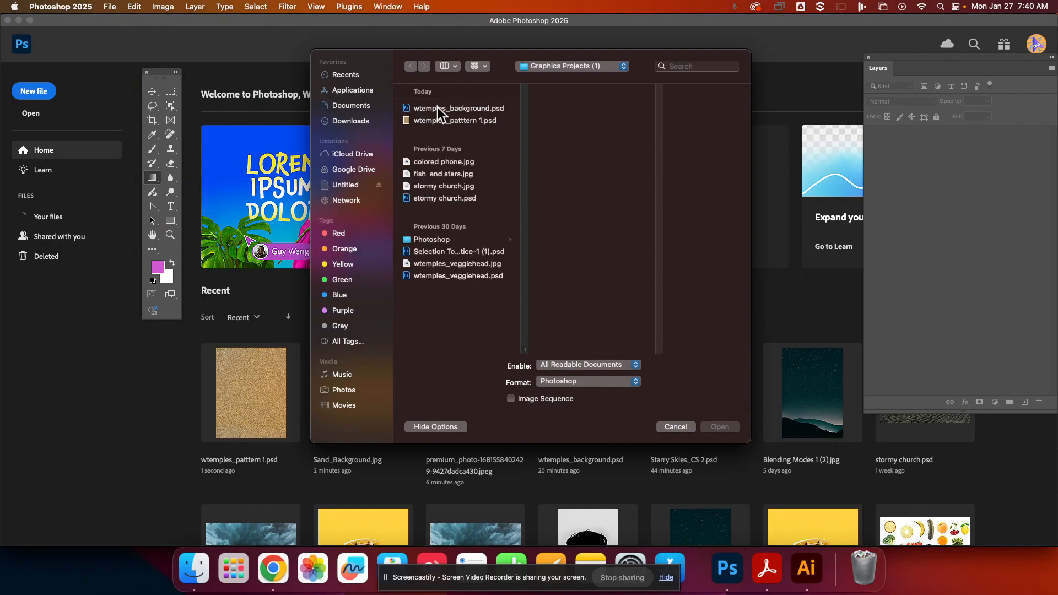
{"action": "left_click", "coordinate": [335, 120]}
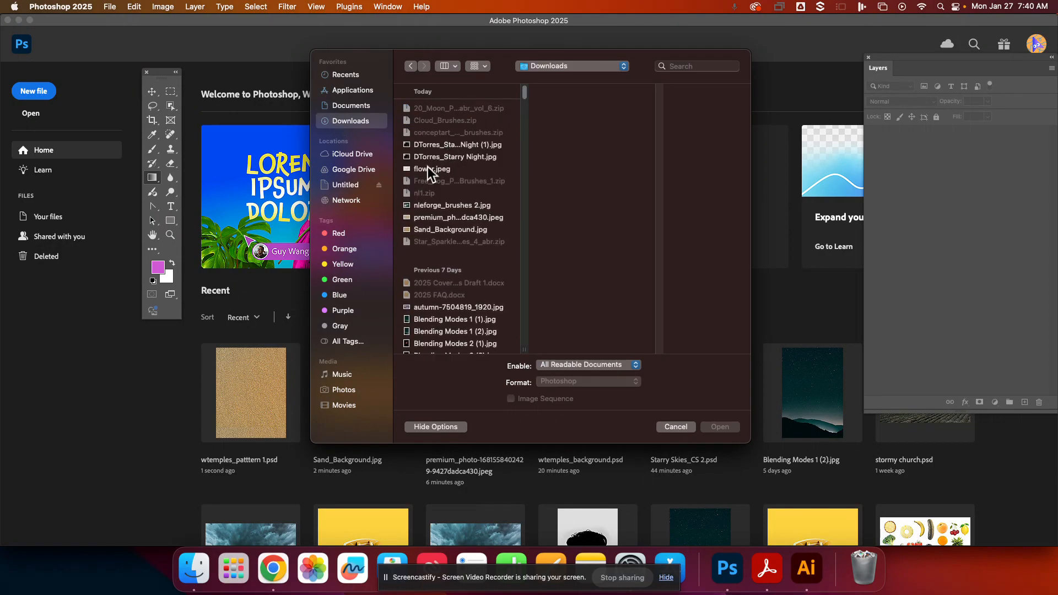
{"action": "left_click", "coordinate": [427, 168]}
{"action": "left_click", "coordinate": [721, 427]}
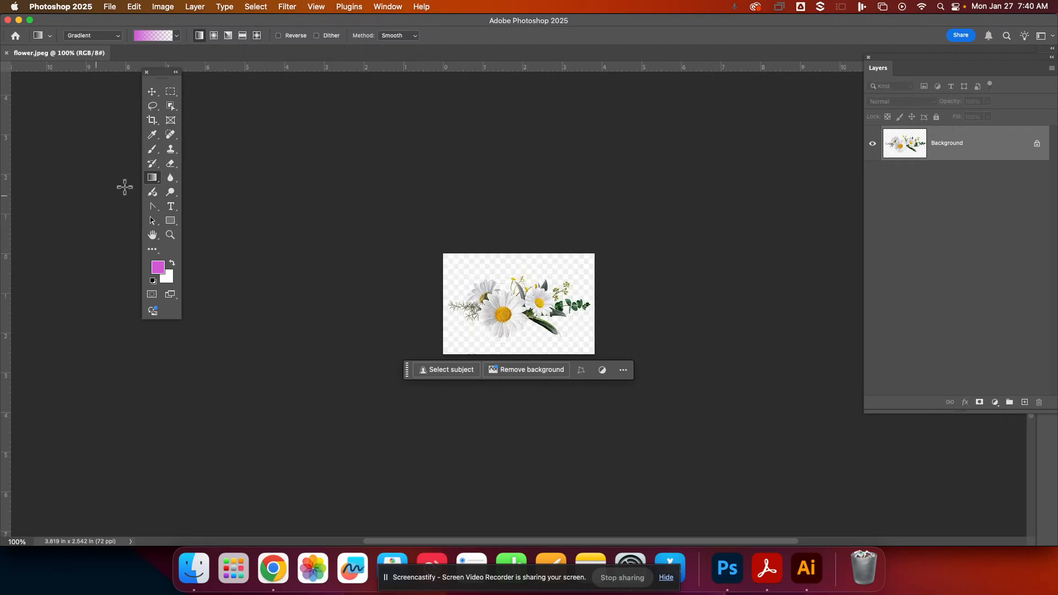
- Select the daisy bouquet with the Object Selection tool, adding missed areas of the flowers to the selection
{"action": "left_click", "coordinate": [171, 105]}
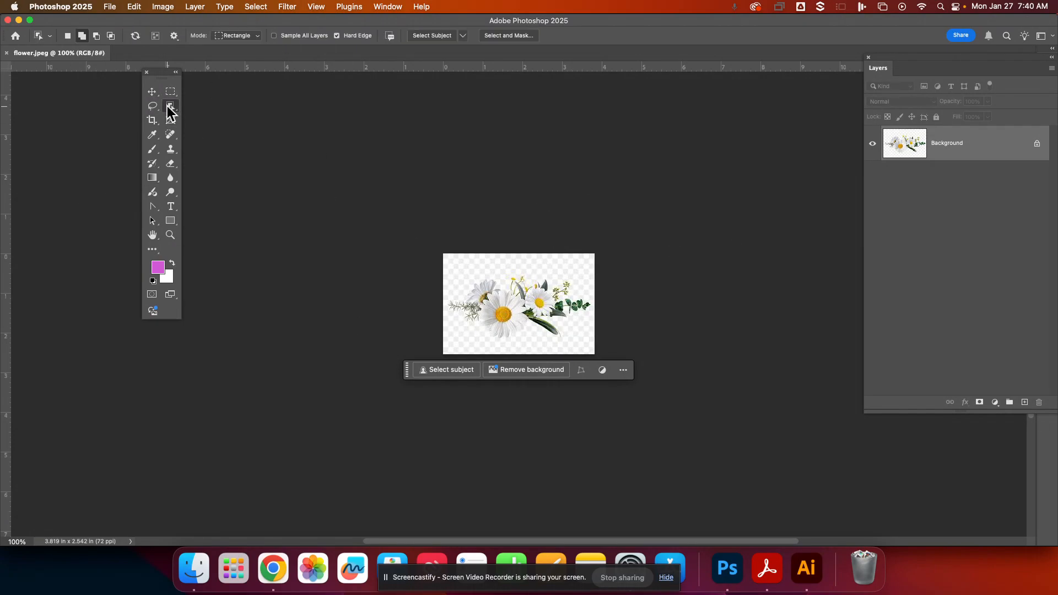
{"action": "left_click", "coordinate": [433, 38]}
{"action": "left_click_drag", "start_coordinate": [462, 274], "coordinate": [580, 335]}
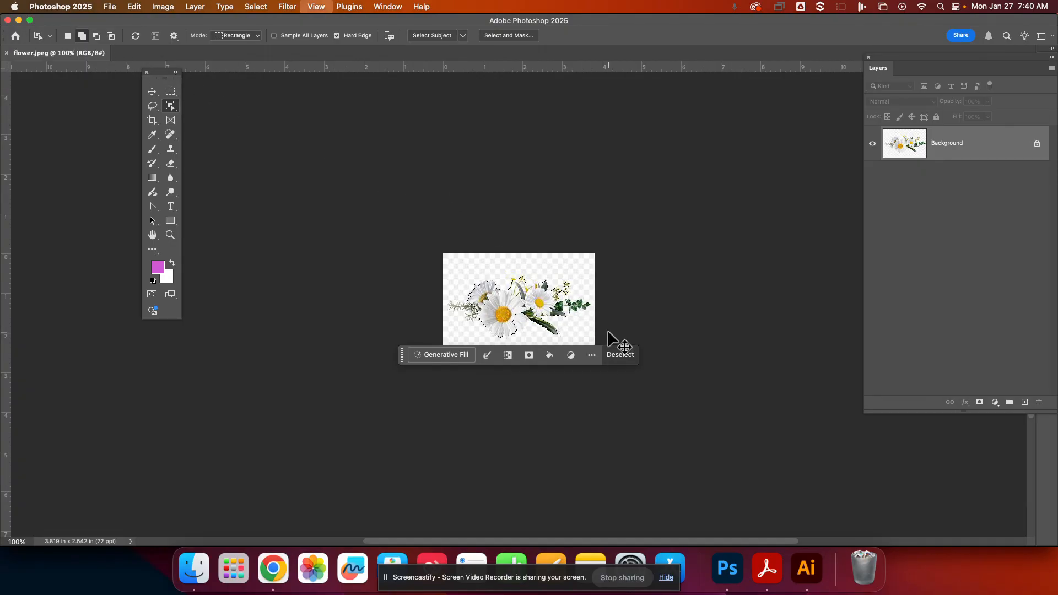
{"action": "key", "text": "super+equal"}
{"action": "key", "text": "super+equal"}
{"action": "left_click_drag", "start_coordinate": [617, 280], "coordinate": [748, 365]}
{"action": "left_click_drag", "start_coordinate": [302, 278], "coordinate": [436, 370]}
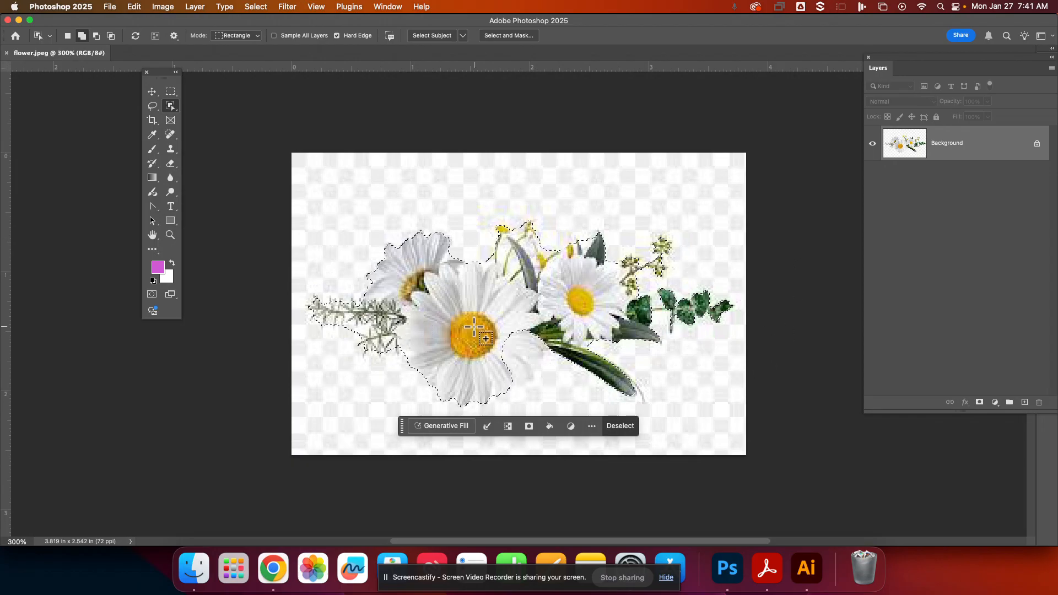
{"action": "left_click_drag", "start_coordinate": [499, 318], "coordinate": [559, 387]}
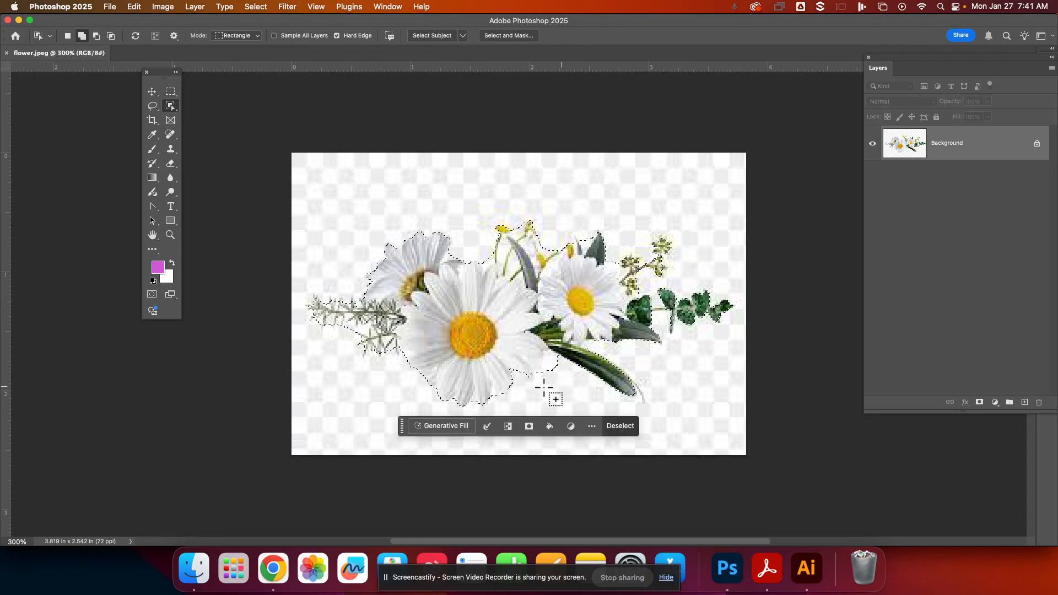
{"action": "left_click_drag", "start_coordinate": [499, 369], "coordinate": [533, 384]}
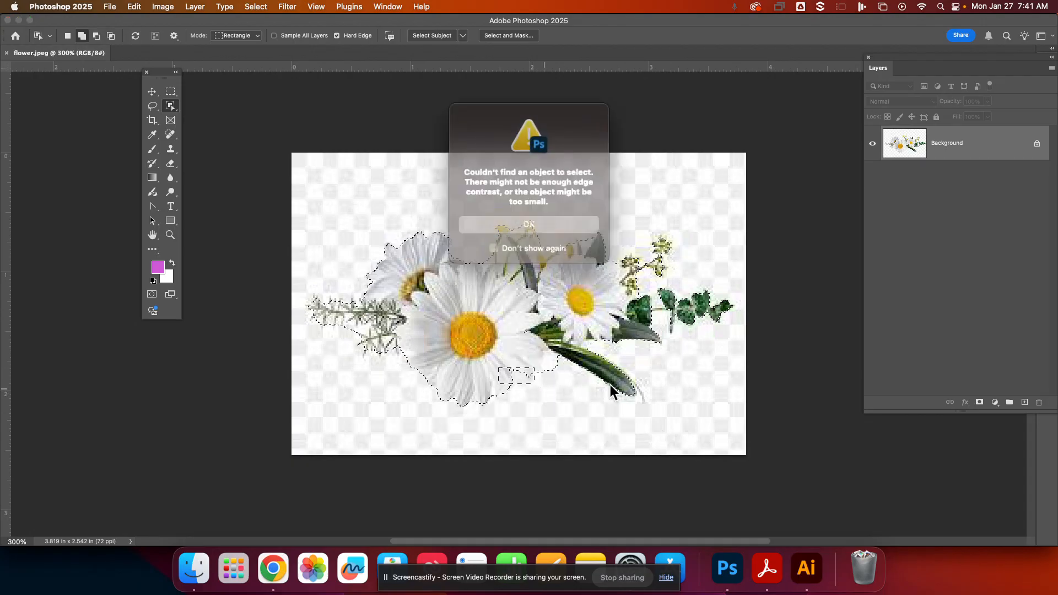
{"action": "left_click", "coordinate": [541, 223]}
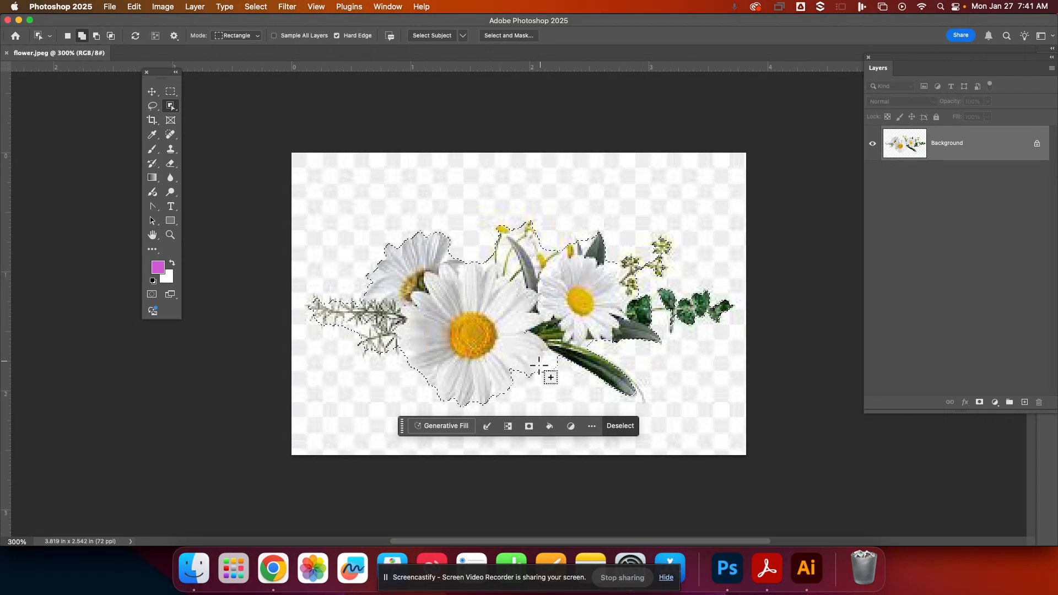
- Subtract the stray area below the flowers from the selection and mask out the background
{"action": "left_click", "coordinate": [95, 36]}
{"action": "left_click_drag", "start_coordinate": [543, 353], "coordinate": [560, 378]}
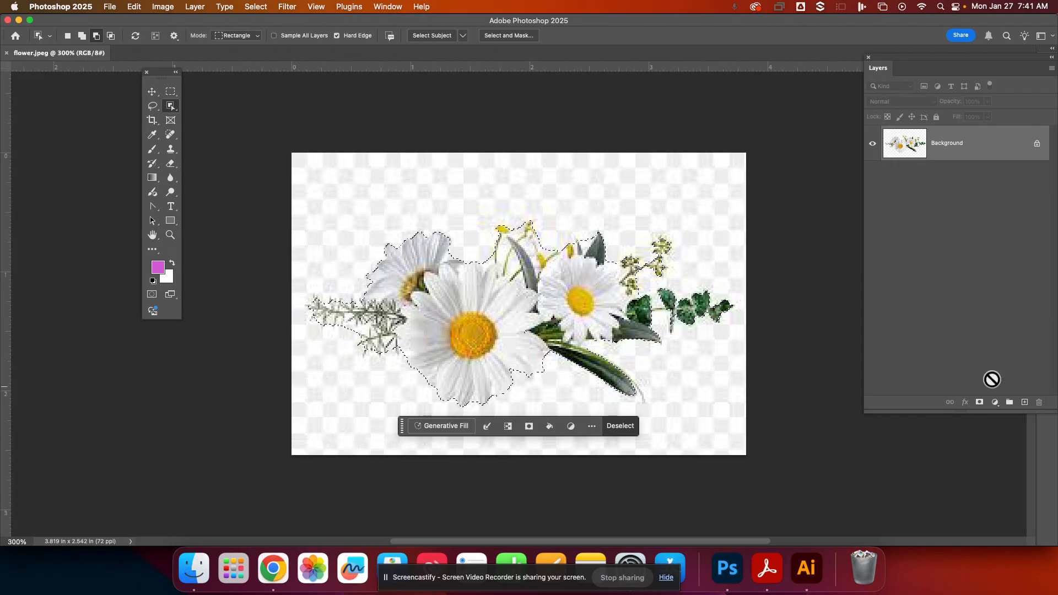
{"action": "left_click", "coordinate": [979, 404]}
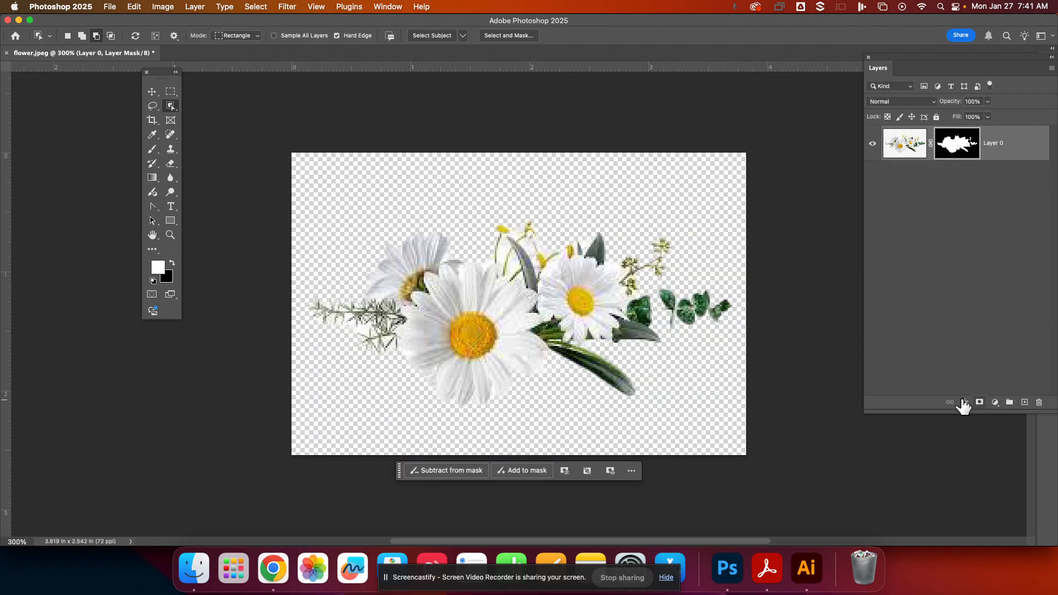
- Apply the layer mask and nudge the flowers slightly up and left with the Move tool
{"action": "right_click", "coordinate": [964, 149]}
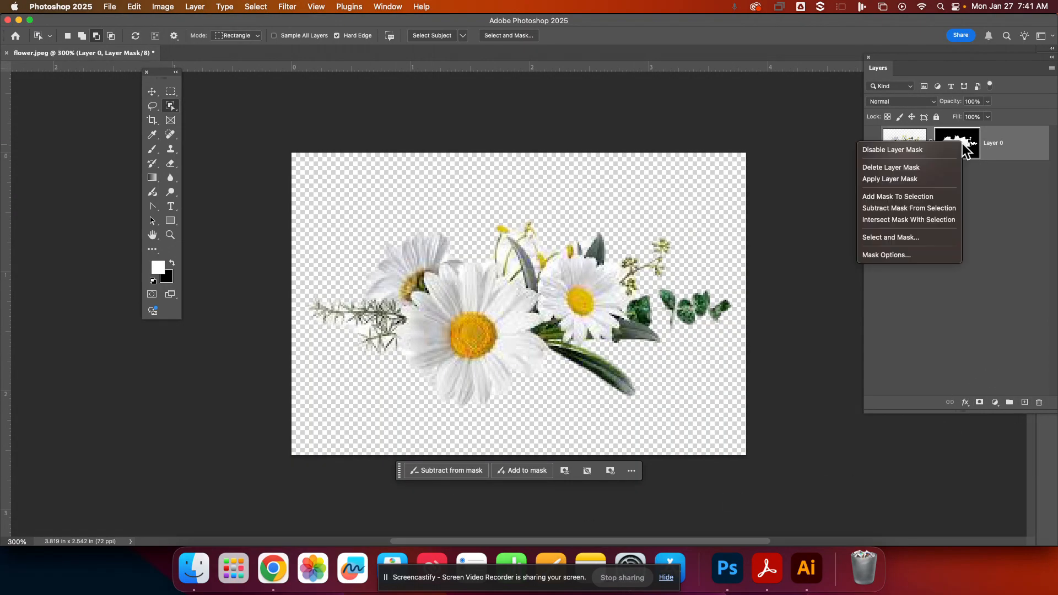
{"action": "left_click", "coordinate": [907, 177]}
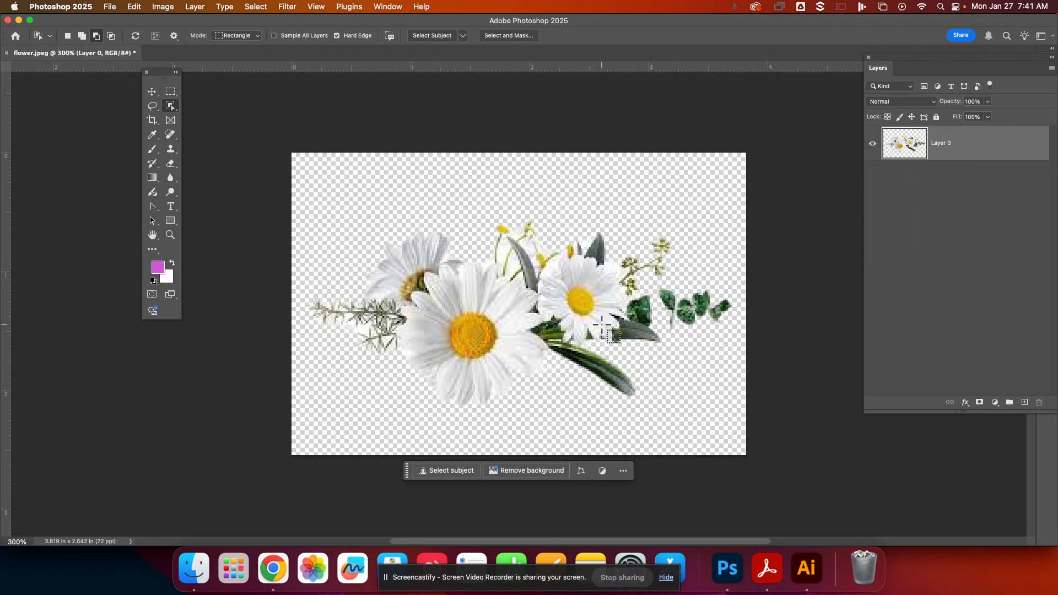
{"action": "left_click", "coordinate": [153, 91]}
{"action": "mouse_move", "coordinate": [401, 267]}
{"action": "left_mouse_down"}
{"action": "mouse_move", "coordinate": [500, 200]}
{"action": "mouse_move", "coordinate": [420, 254]}
{"action": "mouse_move", "coordinate": [389, 258]}
{"action": "left_mouse_up"}
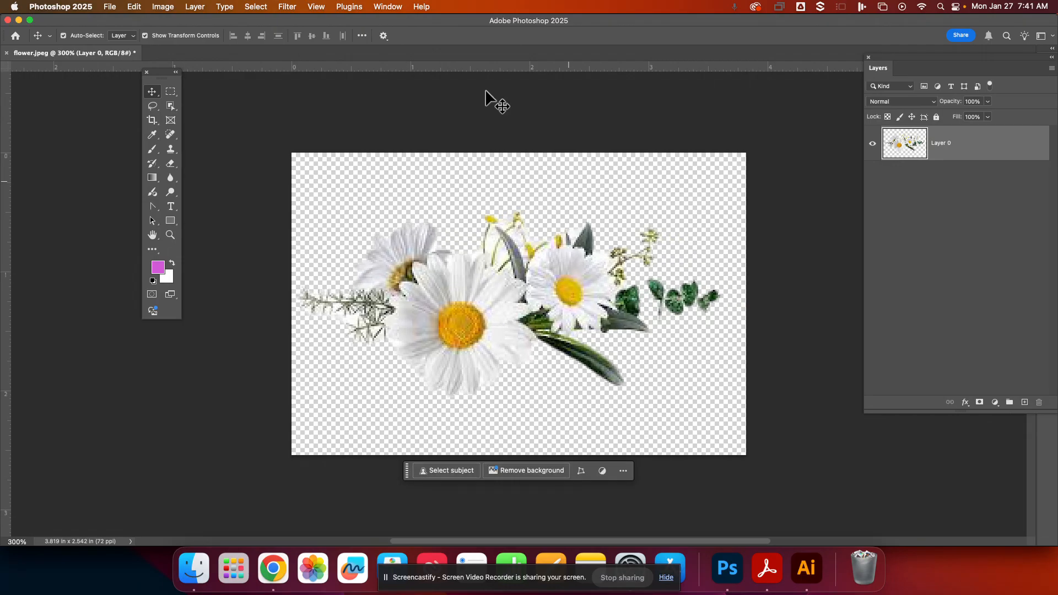
- Define the cut-out flower layer as a new pattern named flower.jpeg
{"action": "left_click", "coordinate": [132, 7]}
{"action": "left_click", "coordinate": [133, 7]}
{"action": "left_click", "coordinate": [133, 8]}
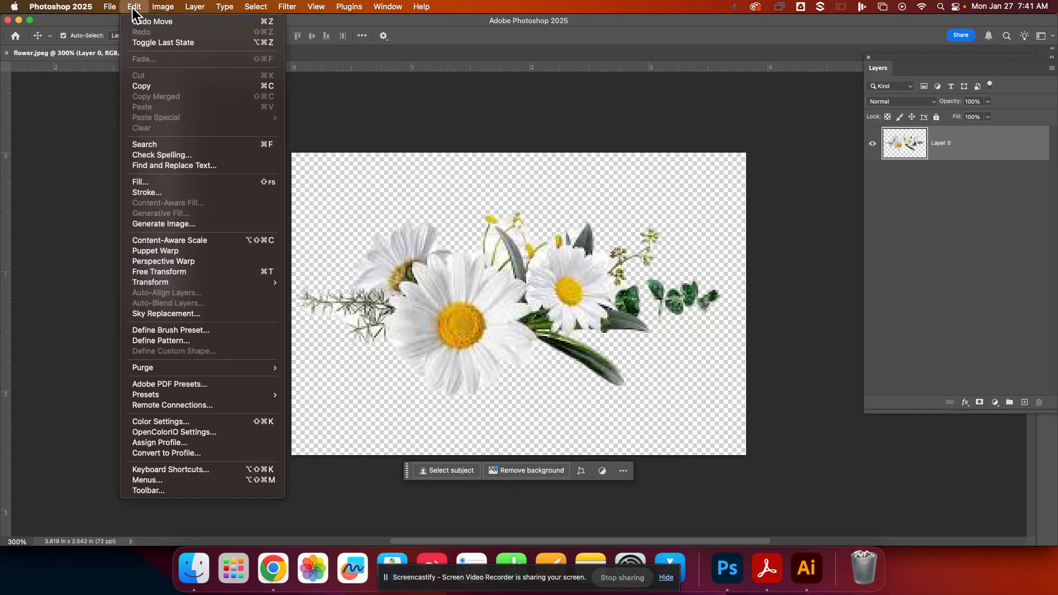
{"action": "left_click", "coordinate": [168, 341]}
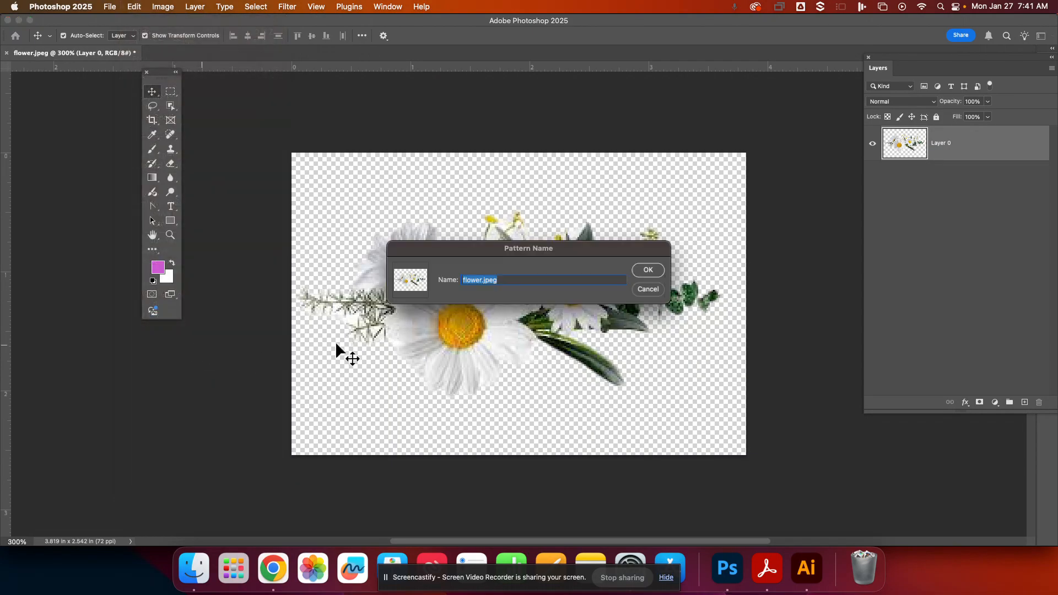
{"action": "left_click", "coordinate": [649, 270]}
- Create a new 8.5 x 11 in, 300 ppi document named wtemples_pattern 2
{"action": "left_click", "coordinate": [103, 8]}
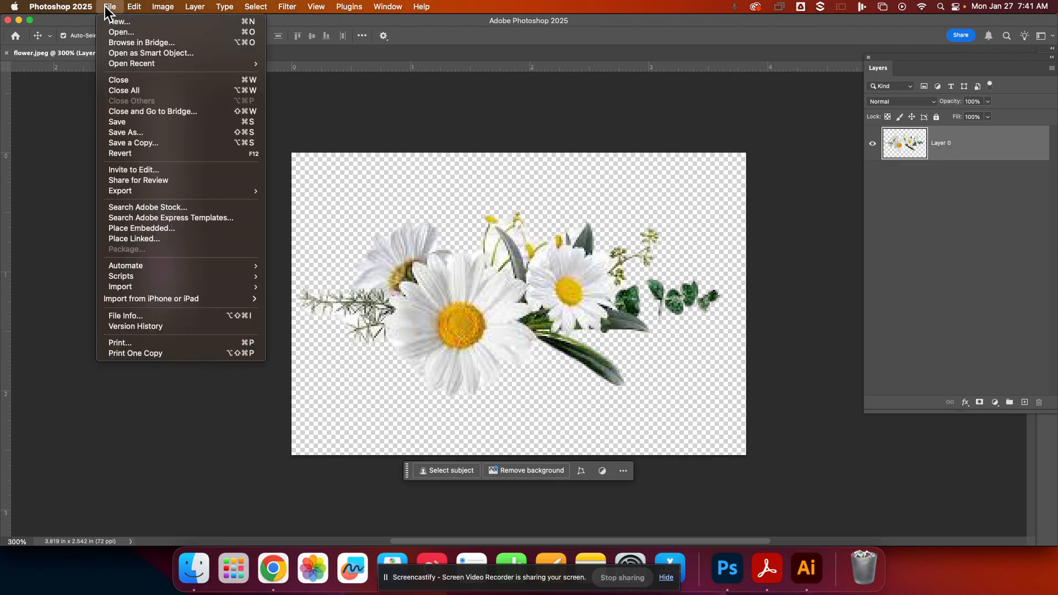
{"action": "left_click", "coordinate": [113, 22]}
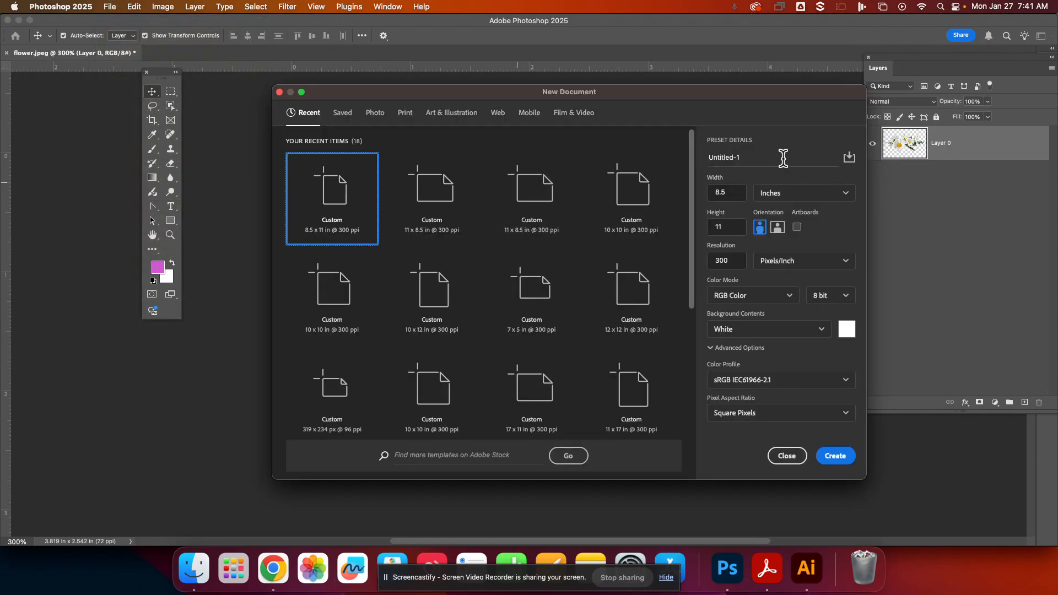
{"action": "left_click", "coordinate": [783, 158]}
{"action": "type", "text": "wtemples_pattern 2"}
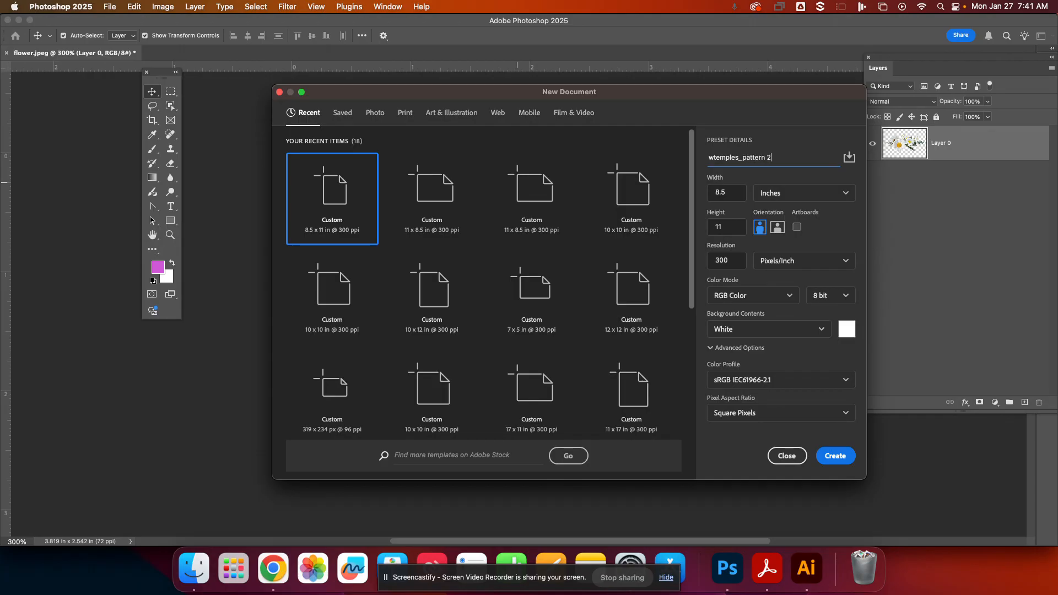
{"action": "left_click", "coordinate": [841, 457]}
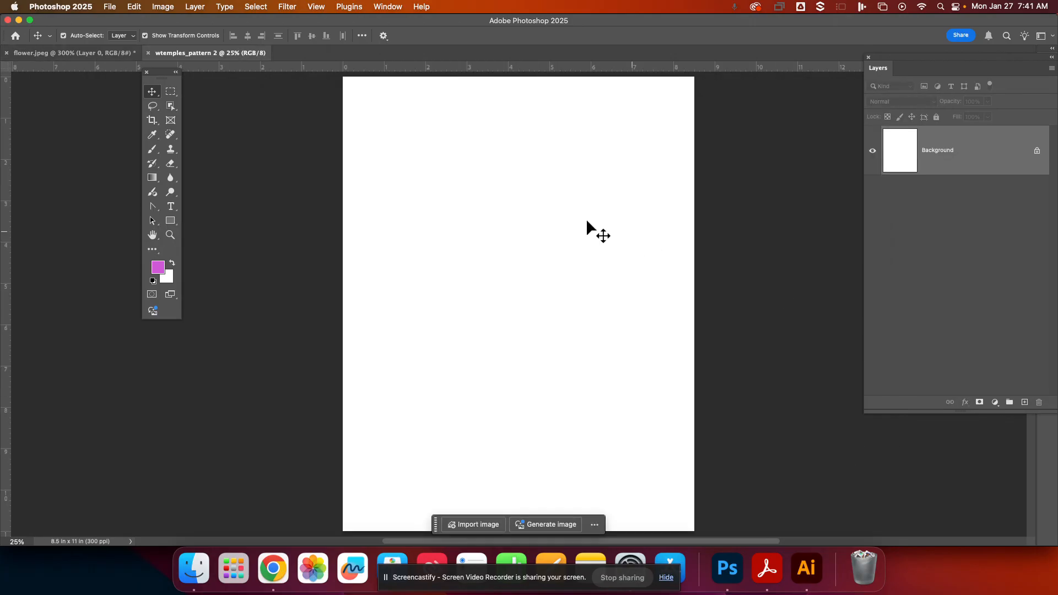
- Add a Pattern fill layer to the new document using the flower pattern
{"action": "left_click", "coordinate": [996, 402]}
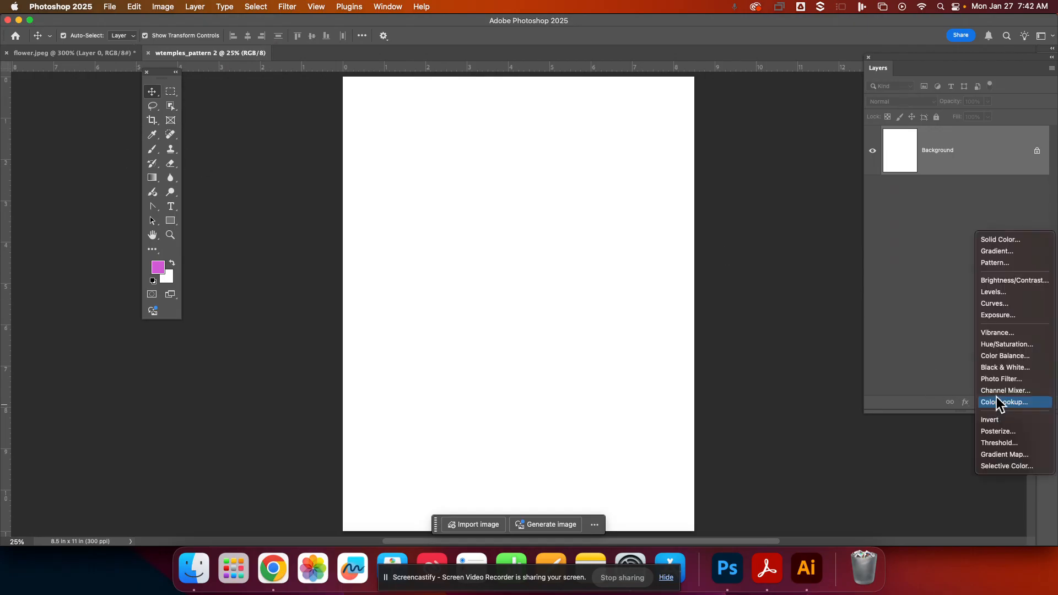
{"action": "left_click", "coordinate": [986, 262]}
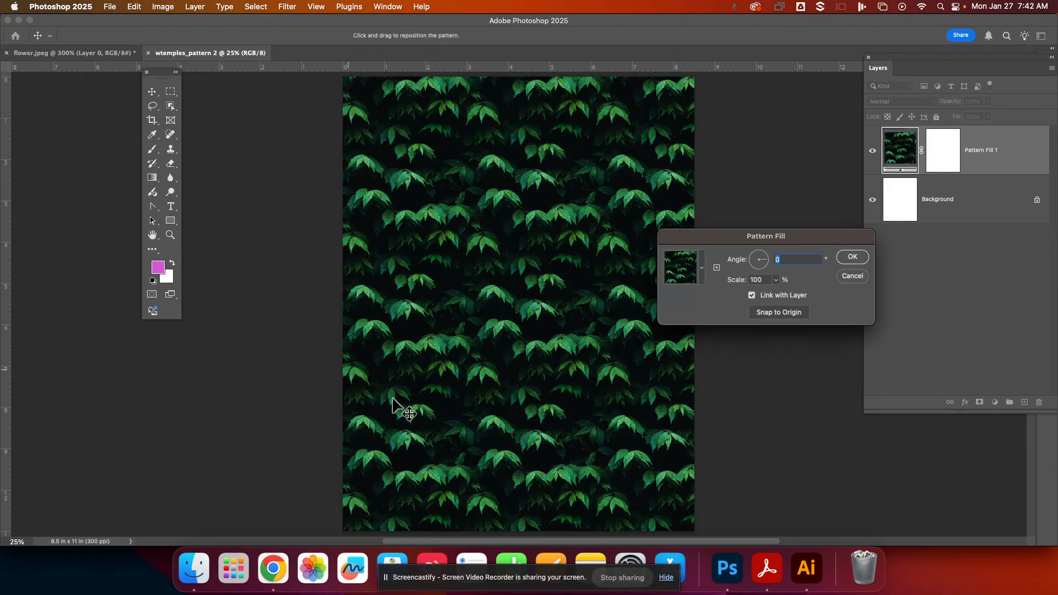
{"action": "left_click", "coordinate": [701, 270]}
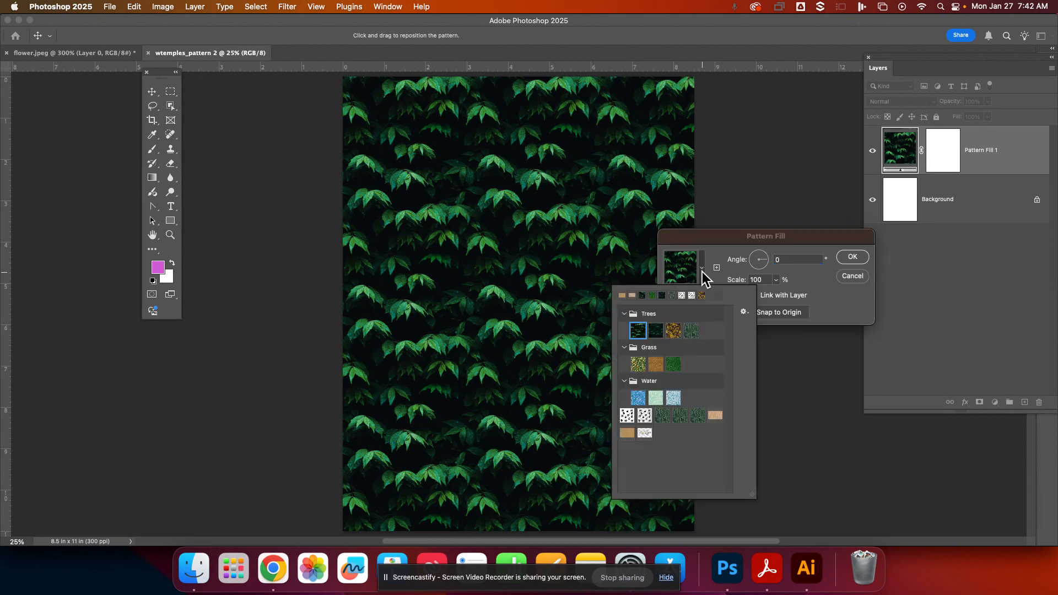
{"action": "left_click", "coordinate": [645, 433]}
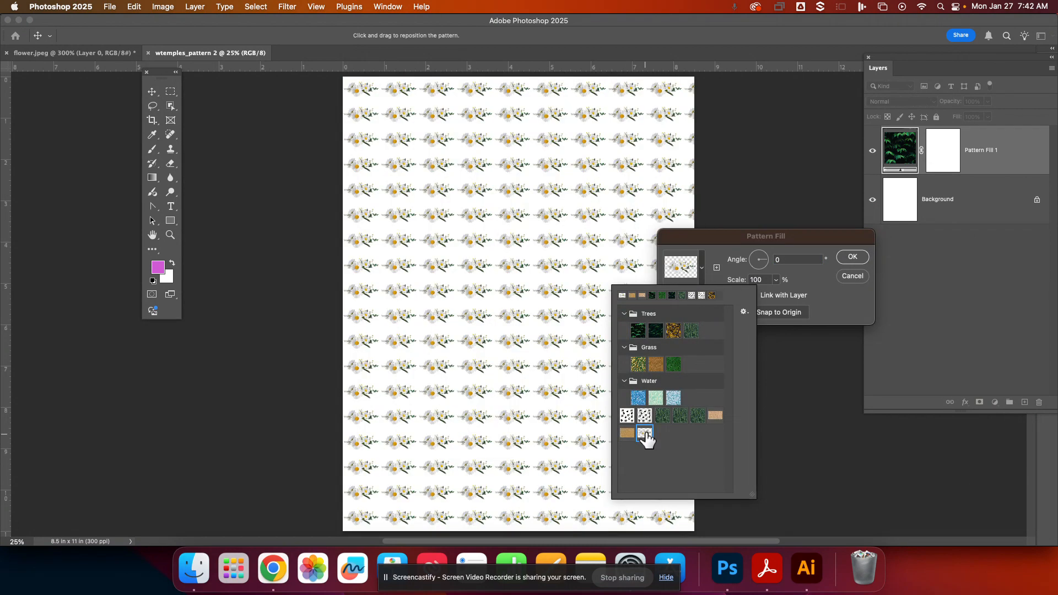
- Set the flower pattern fill's scale to 374% and its angle to -46.52°
{"action": "left_click", "coordinate": [807, 289]}
{"action": "left_click_drag", "start_coordinate": [774, 293], "coordinate": [789, 296]}
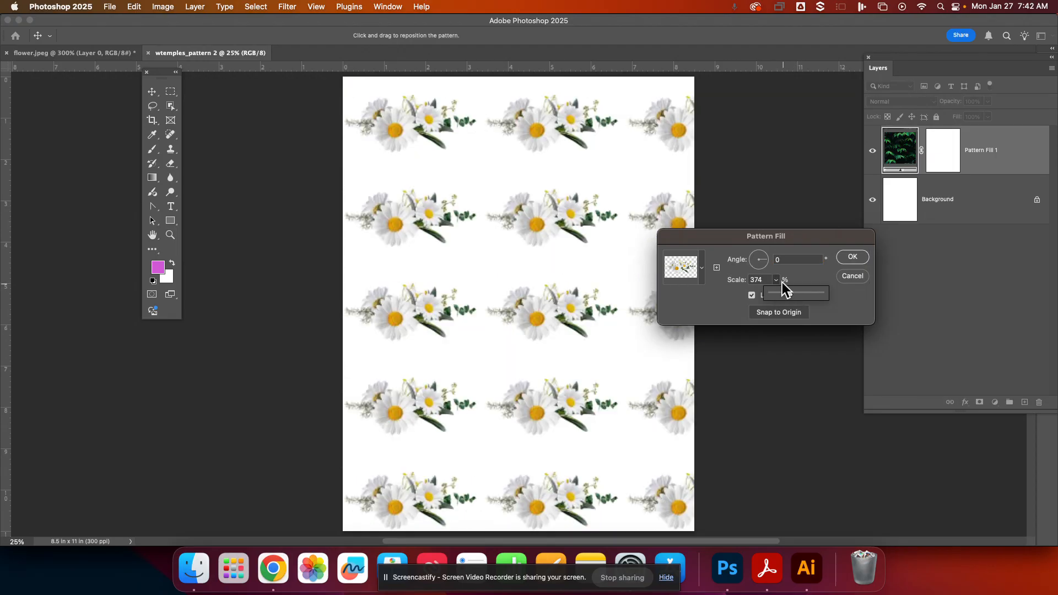
{"action": "left_click", "coordinate": [766, 265]}
{"action": "left_click", "coordinate": [764, 266]}
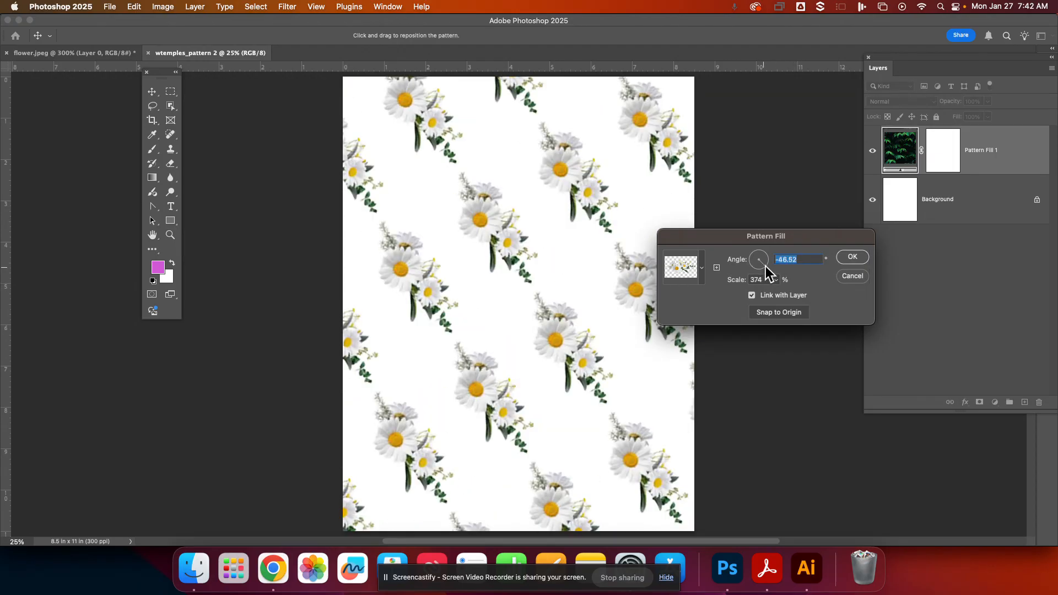
- Set the flower pattern fill's angle to -112.53° and confirm the fill settings
{"action": "left_click", "coordinate": [759, 269]}
{"action": "left_click", "coordinate": [761, 274]}
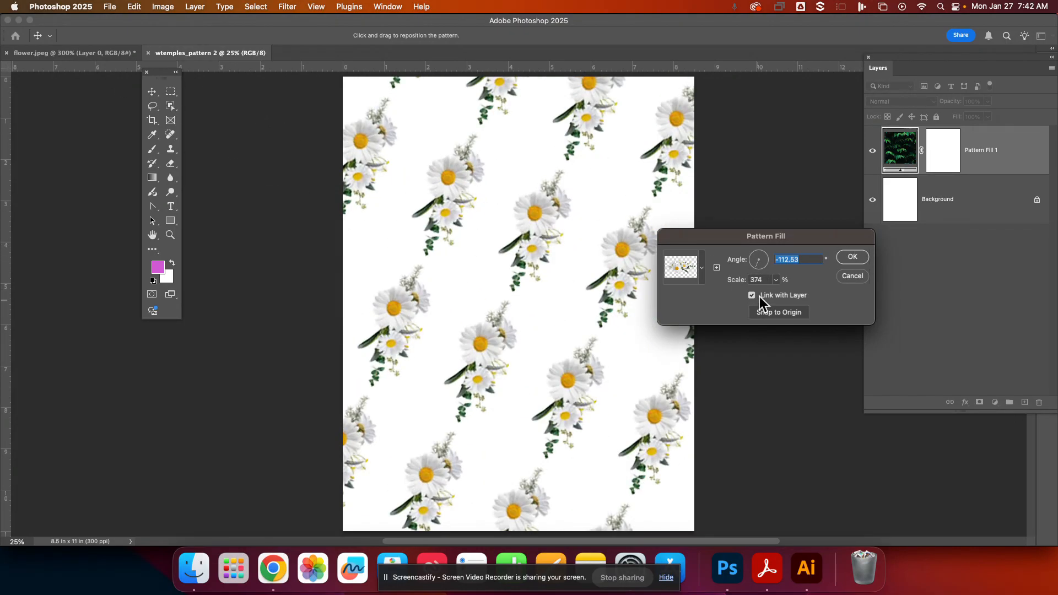
{"action": "left_click", "coordinate": [854, 258]}
- In the flower.jpeg document, scale the flower layer to about 60%, rotate it about -32°, and move it to the upper left
{"action": "left_click", "coordinate": [72, 53]}
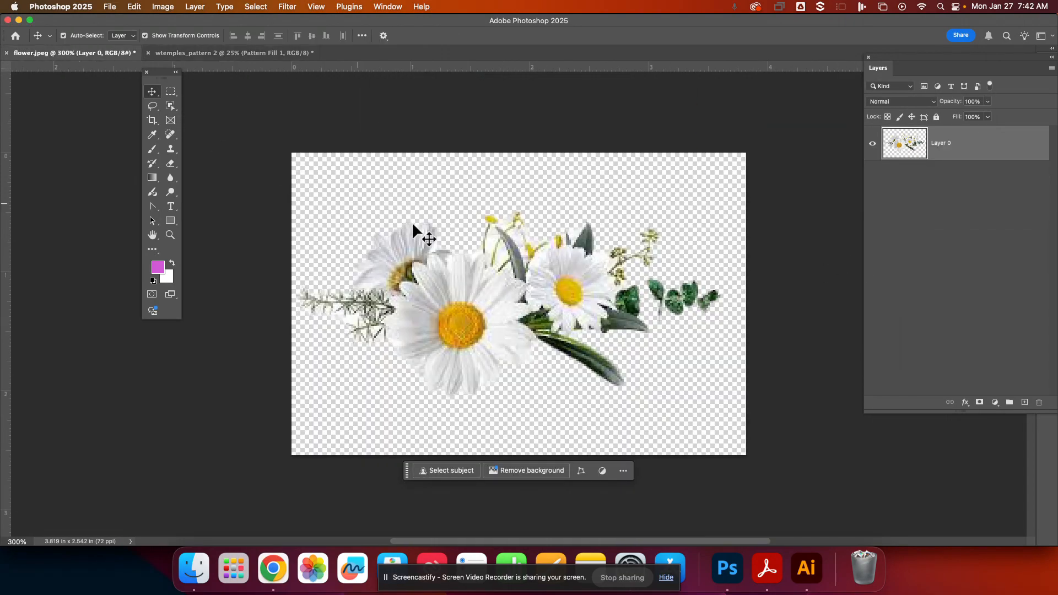
{"action": "key", "text": "super+t"}
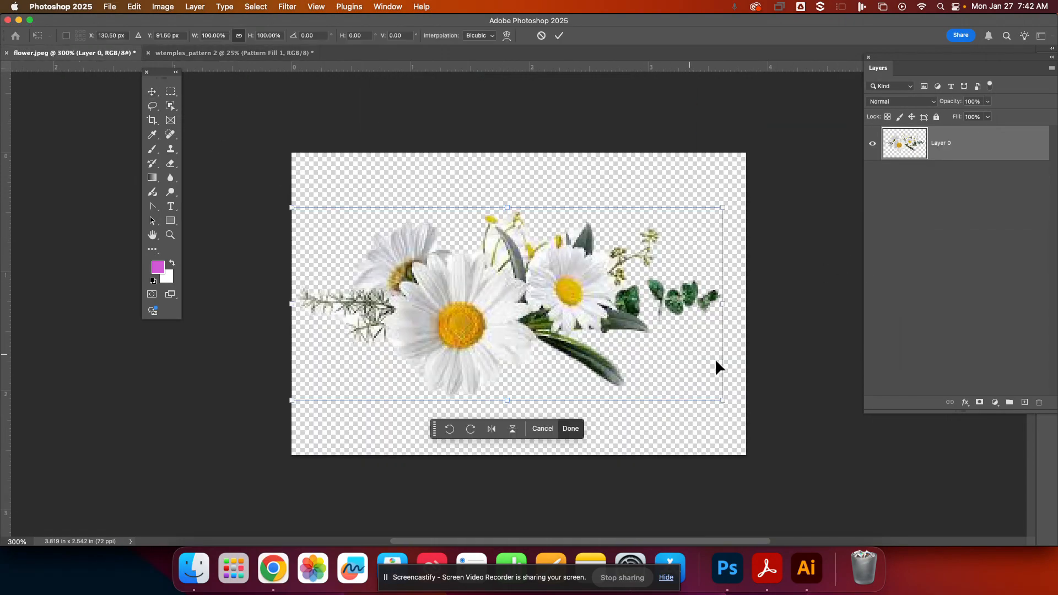
{"action": "left_click_drag", "start_coordinate": [722, 400], "coordinate": [551, 323]}
{"action": "left_click_drag", "start_coordinate": [398, 289], "coordinate": [409, 255]}
{"action": "left_click_drag", "start_coordinate": [581, 306], "coordinate": [588, 218]}
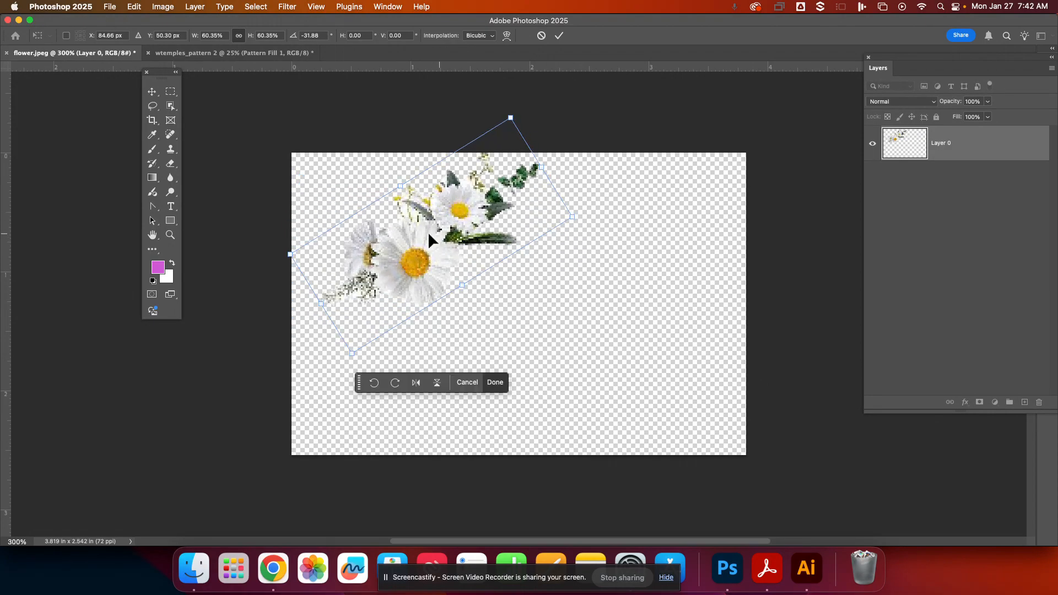
{"action": "mouse_move", "coordinate": [428, 230]}
{"action": "left_mouse_down"}
{"action": "mouse_move", "coordinate": [493, 278]}
{"action": "mouse_move", "coordinate": [421, 241]}
{"action": "left_mouse_up"}
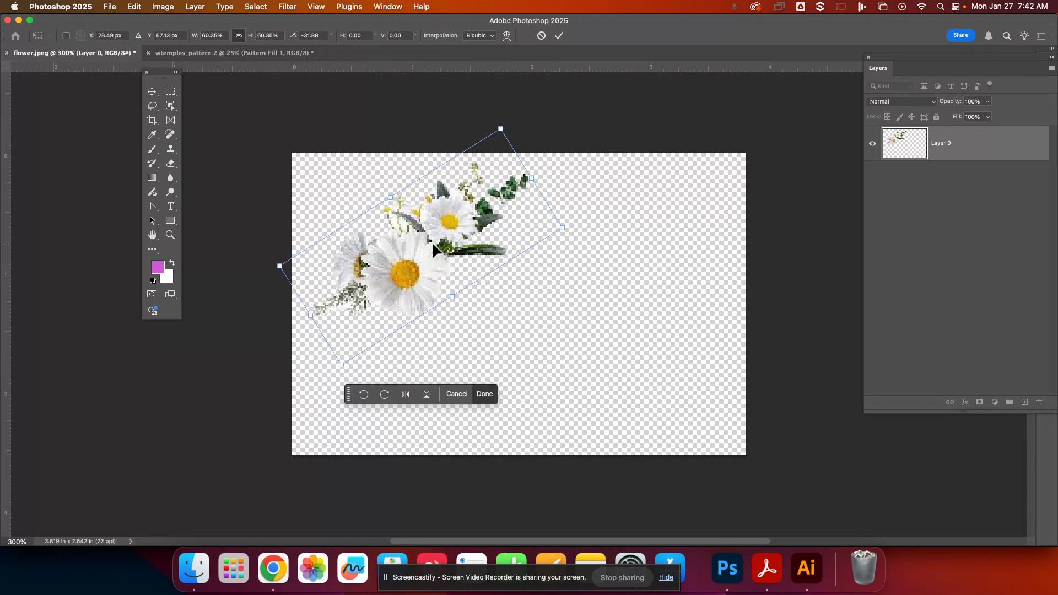
{"action": "key", "text": "Return"}
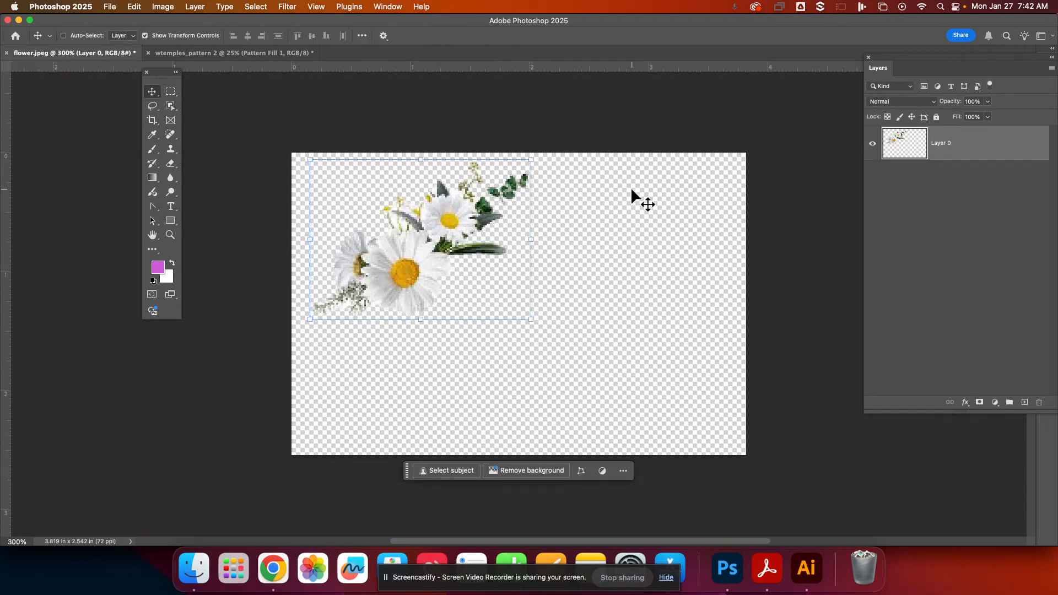
- Duplicate the flower twice, rotating one copy 60° on the right and placing another copy below
{"action": "left_click_drag", "start_coordinate": [419, 240], "coordinate": [624, 260]}
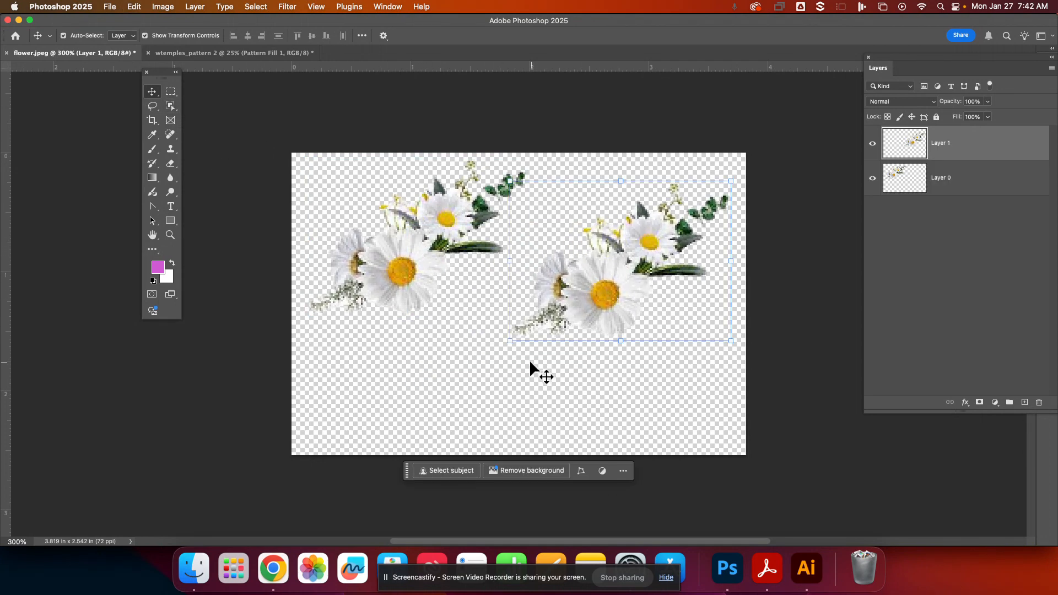
{"action": "left_click_drag", "start_coordinate": [505, 353], "coordinate": [488, 211]}
{"action": "left_click_drag", "start_coordinate": [633, 280], "coordinate": [659, 322]}
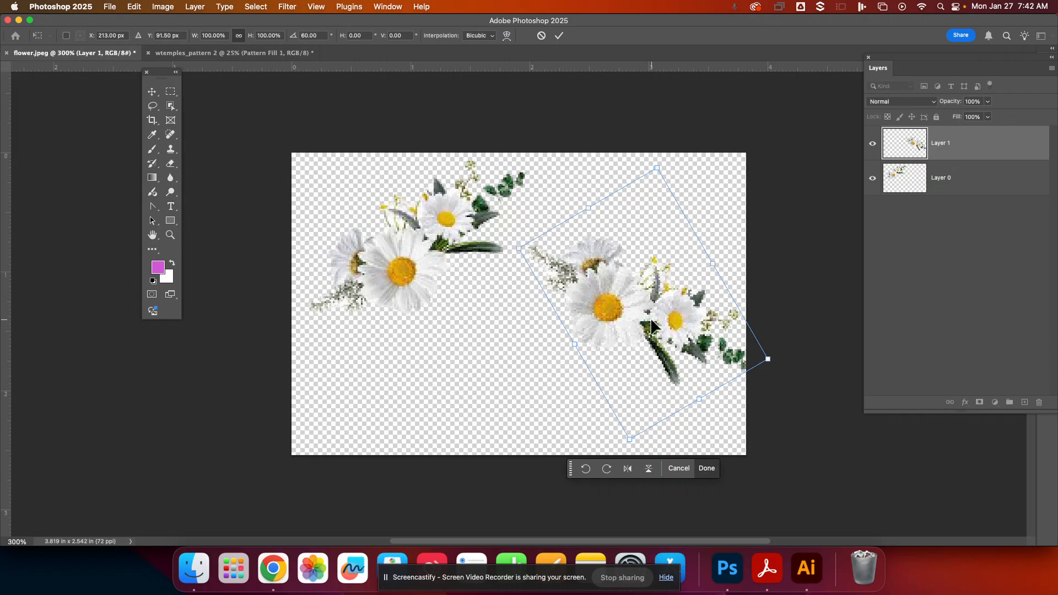
{"action": "key", "text": "Return"}
{"action": "left_click_drag", "start_coordinate": [653, 326], "coordinate": [514, 425], "text": "alt"}
- Define the arranged flowers as a new pattern named flower. 2
{"action": "left_click", "coordinate": [134, 7]}
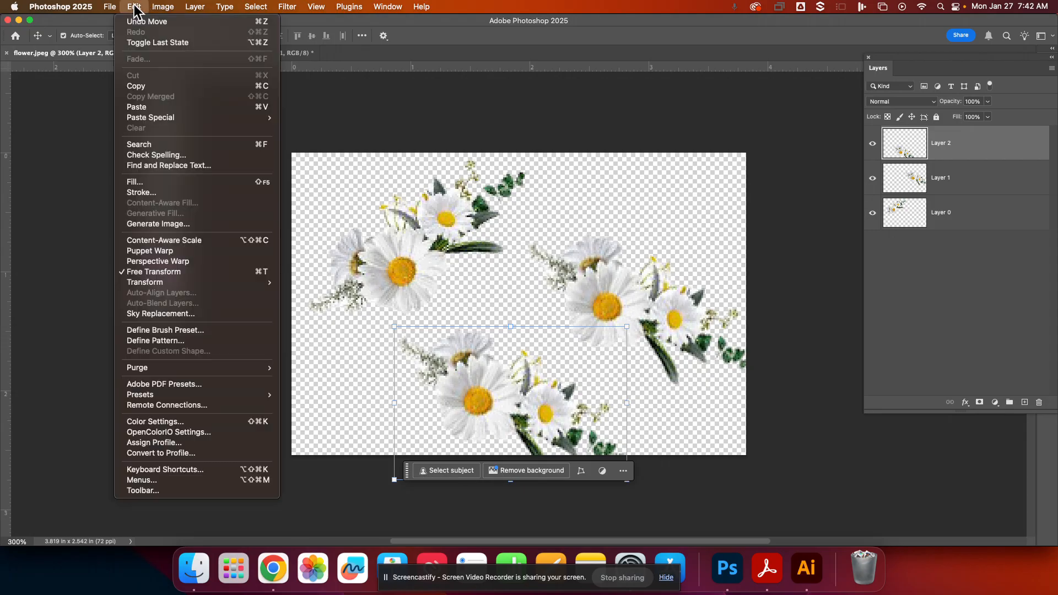
{"action": "left_click", "coordinate": [156, 341]}
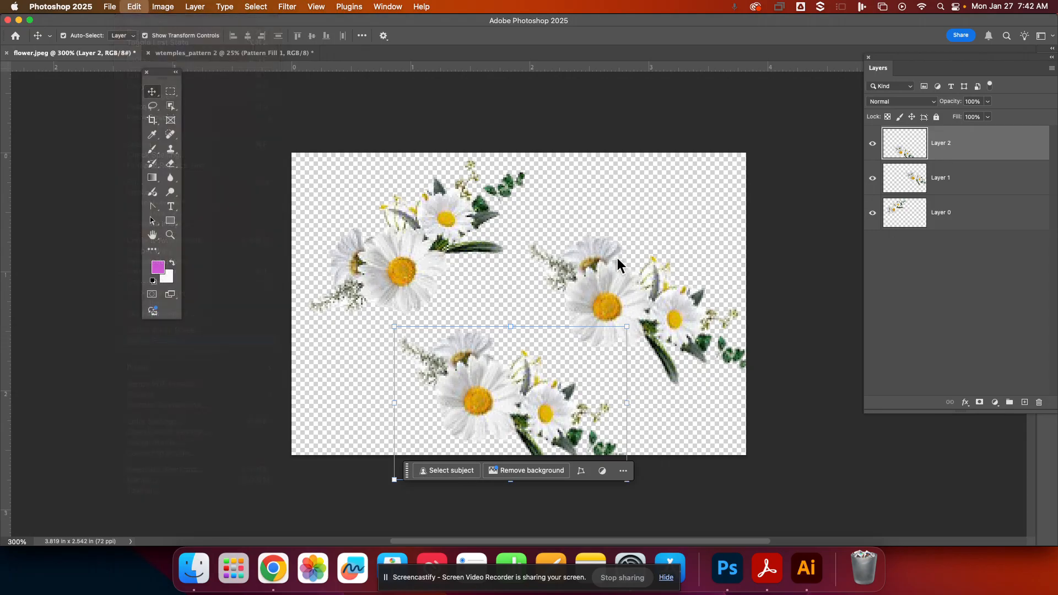
{"action": "left_click", "coordinate": [494, 279]}
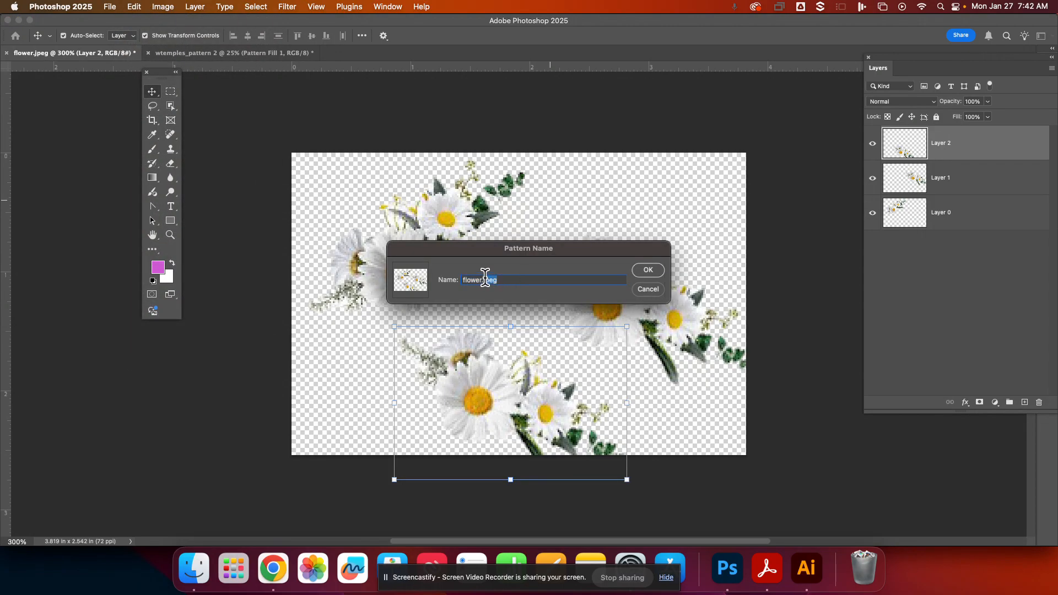
{"action": "type", "text": "2"}
{"action": "left_click", "coordinate": [647, 271]}
- In wtemples_pattern 2, change the Pattern Fill 1 layer to use the new flower. 2 pattern
{"action": "left_click", "coordinate": [246, 53]}
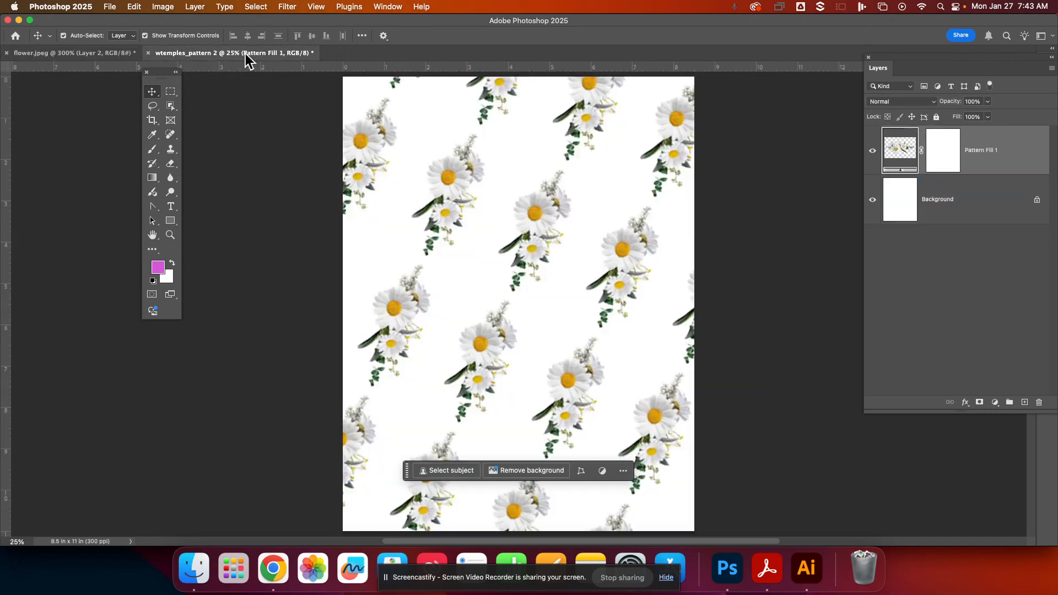
{"action": "double_click", "coordinate": [901, 171]}
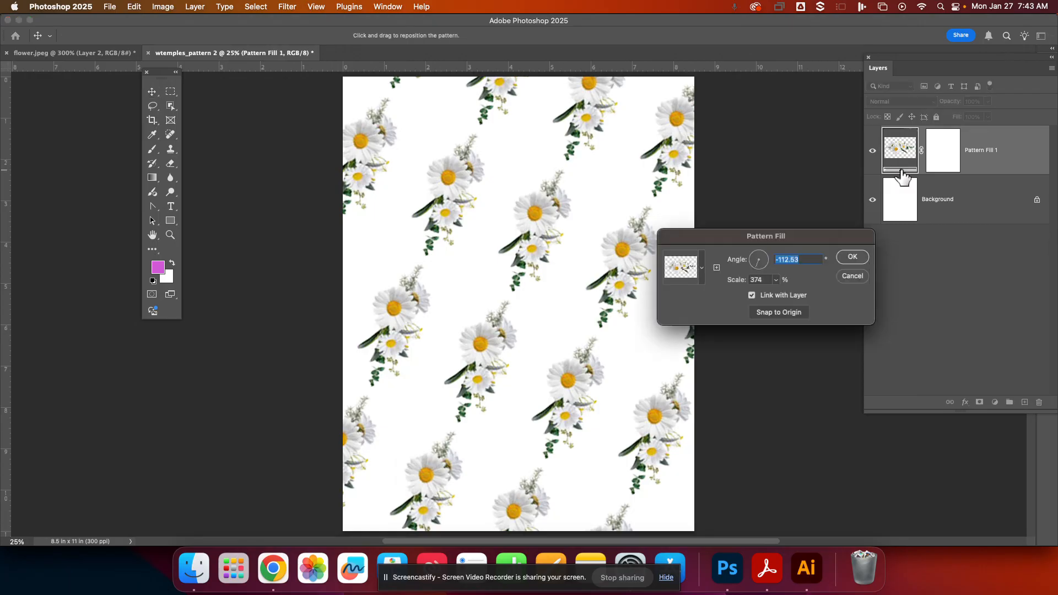
{"action": "left_click", "coordinate": [702, 268]}
{"action": "left_click", "coordinate": [662, 433]}
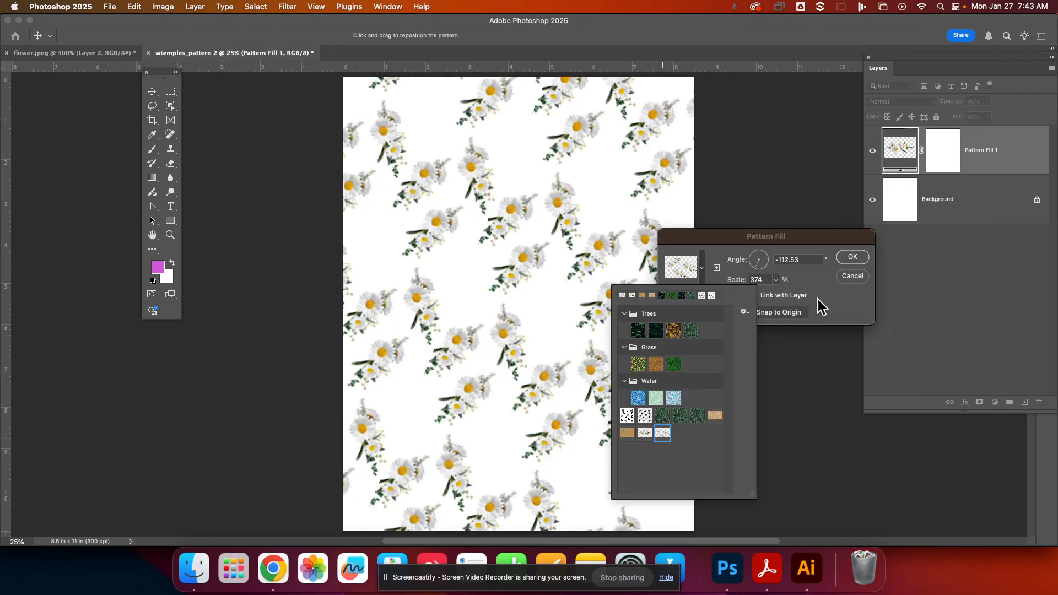
{"action": "left_click", "coordinate": [853, 258]}
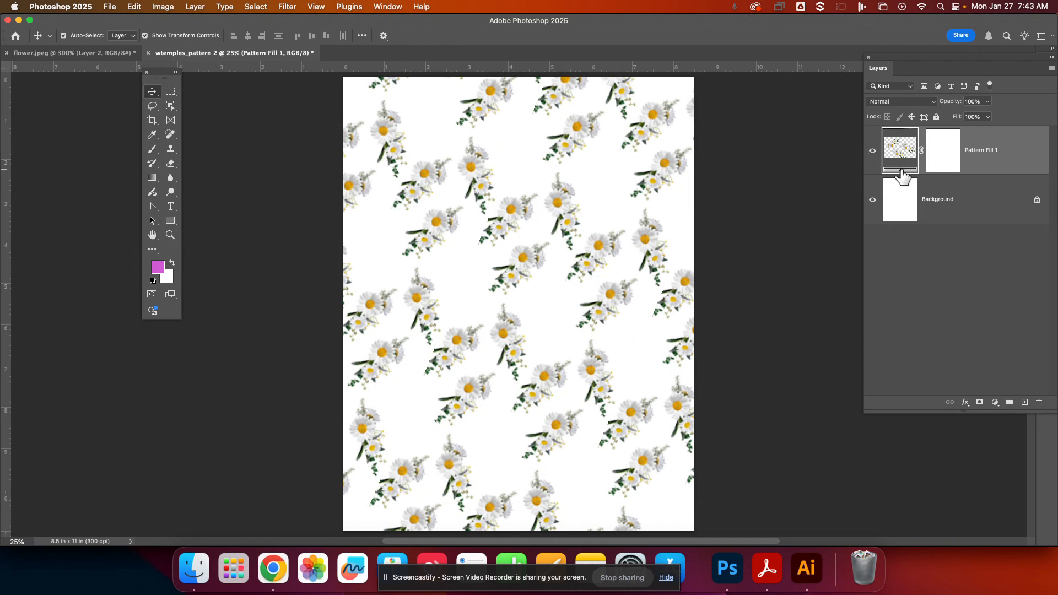
- Set the pattern fill's scale to 243%
{"action": "double_click", "coordinate": [902, 175]}
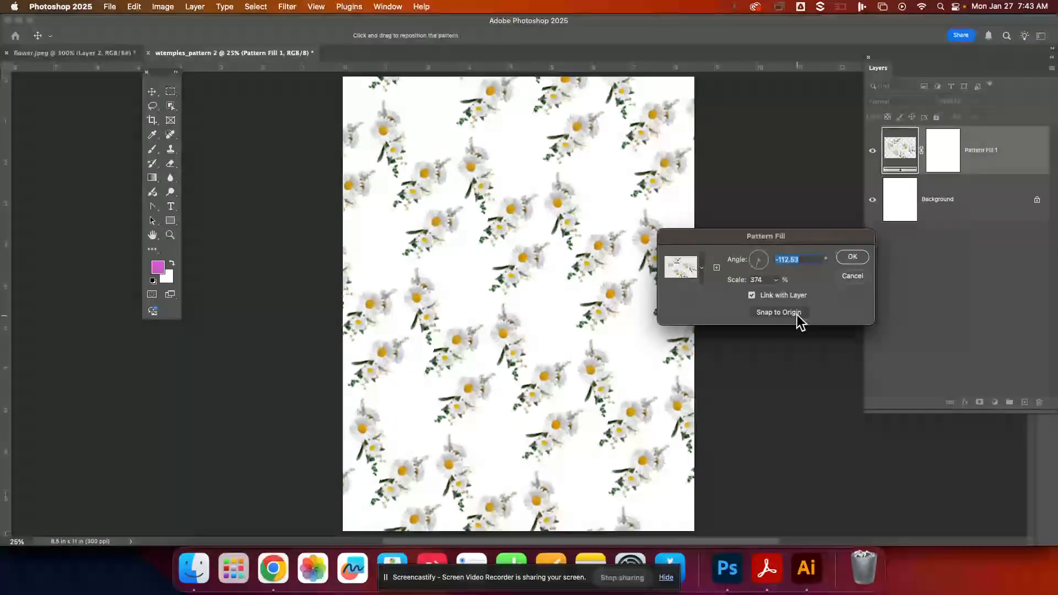
{"action": "left_click_drag", "start_coordinate": [770, 293], "coordinate": [768, 297]}
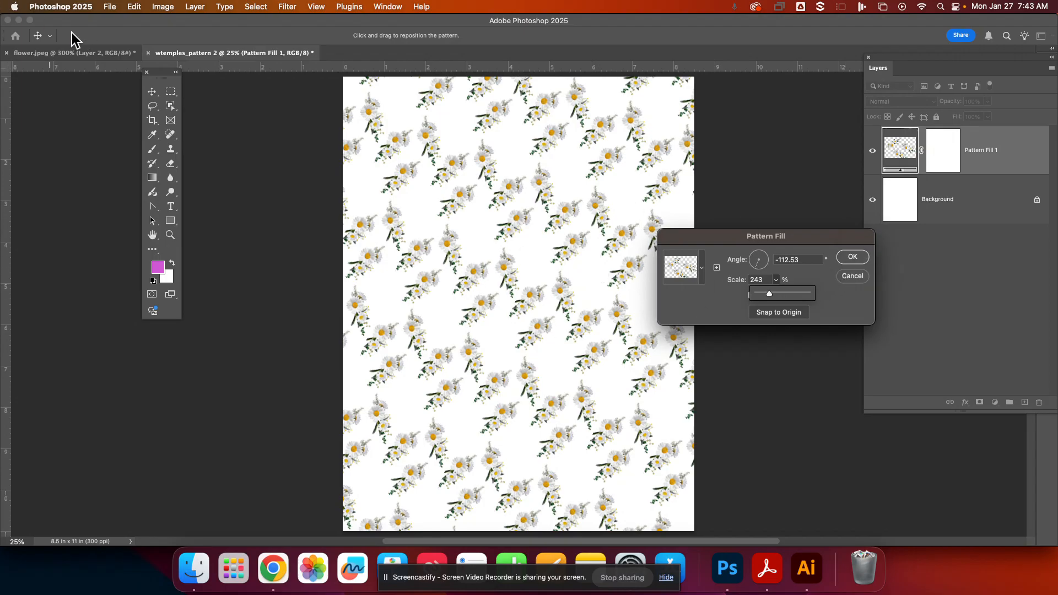
{"action": "left_click", "coordinate": [80, 51]}
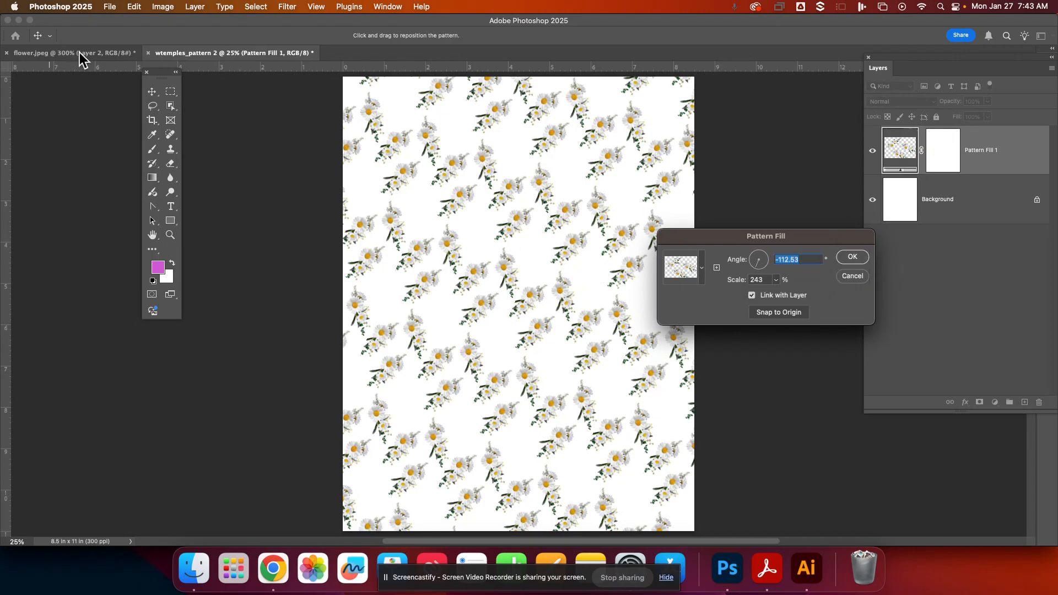
{"action": "left_click", "coordinate": [851, 259]}
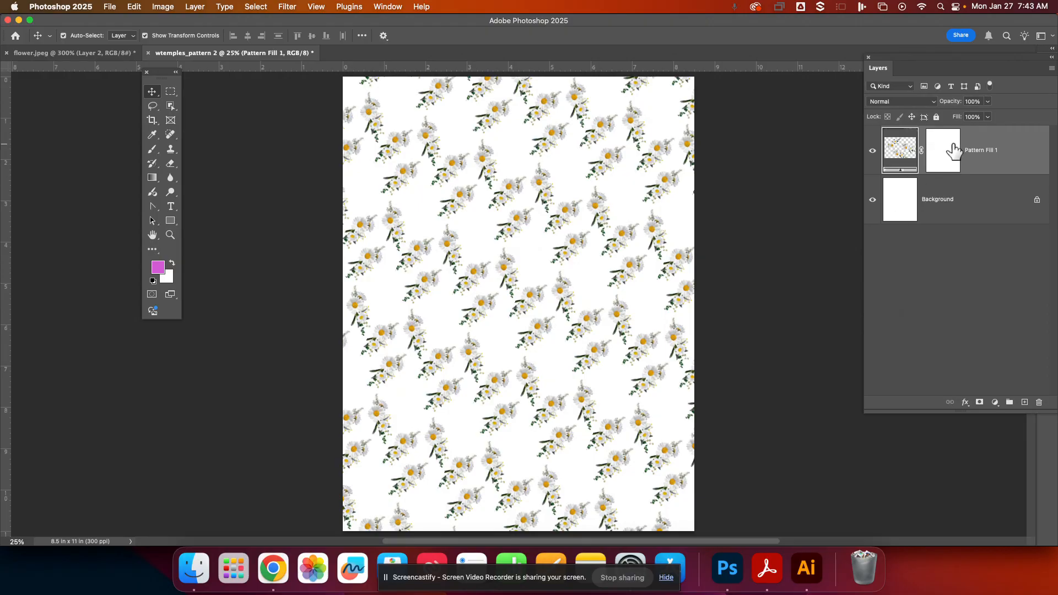
- Switch the pattern fill to the cat and paw print pattern
{"action": "double_click", "coordinate": [901, 175]}
{"action": "left_click", "coordinate": [684, 280]}
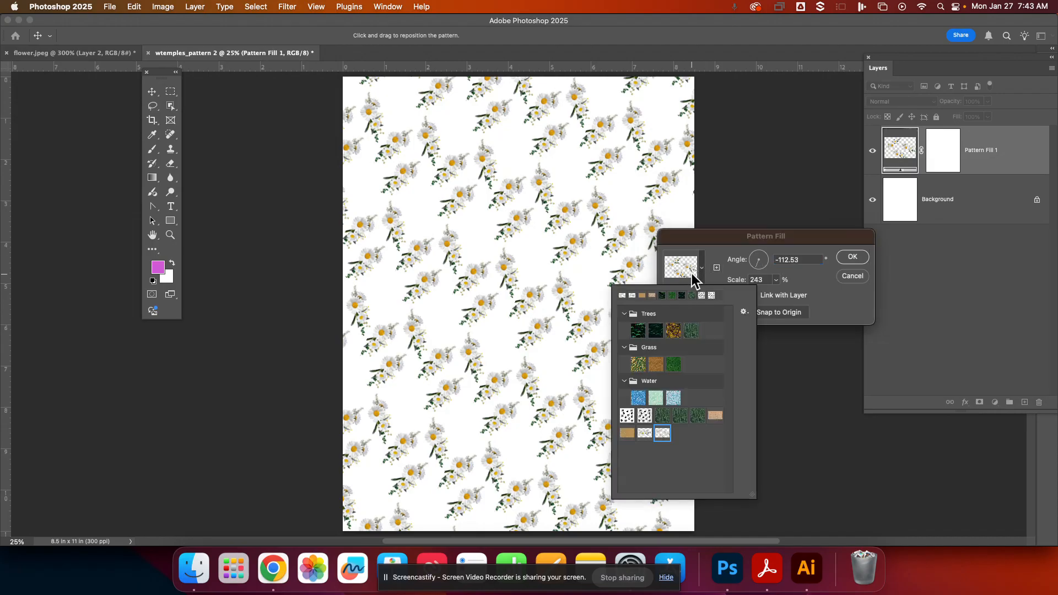
{"action": "left_click", "coordinate": [628, 417]}
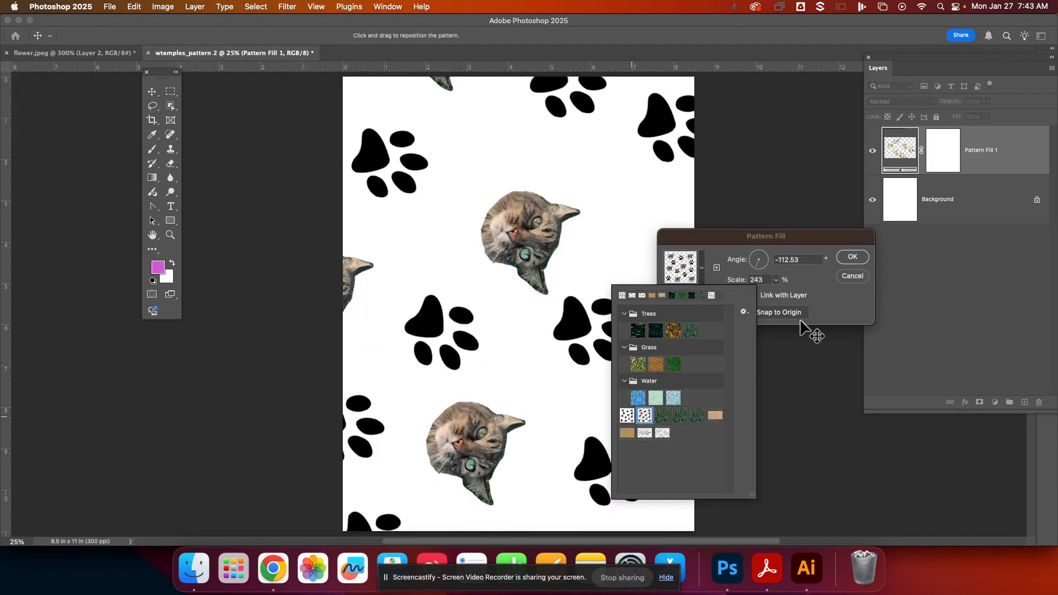
{"action": "left_click", "coordinate": [847, 256]}
{"action": "left_click", "coordinate": [848, 256]}
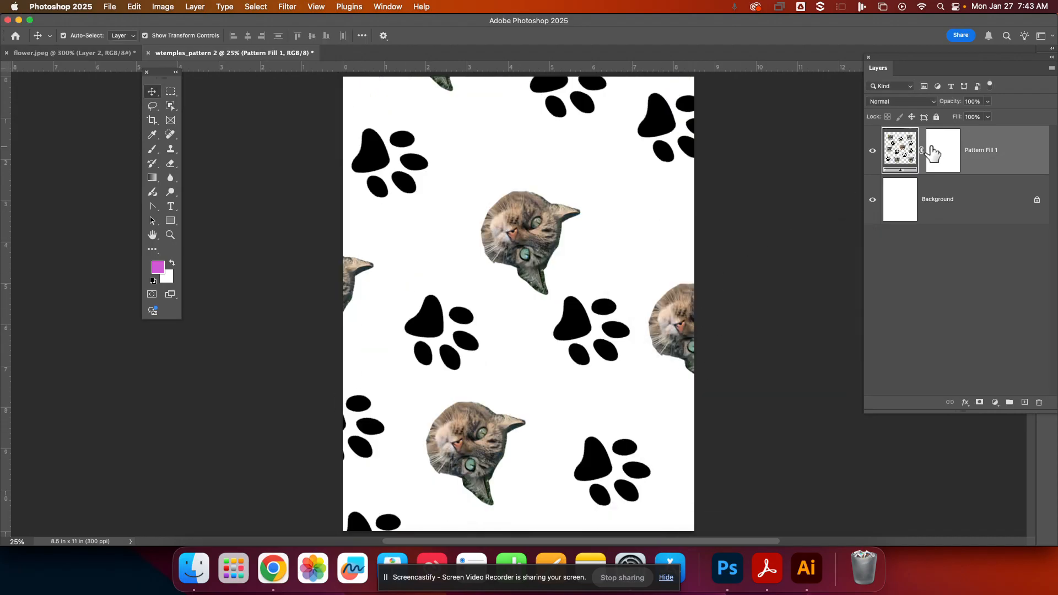
- Set the paw pattern fill's angle to 4.91° and its scale to 67%
{"action": "double_click", "coordinate": [904, 175]}
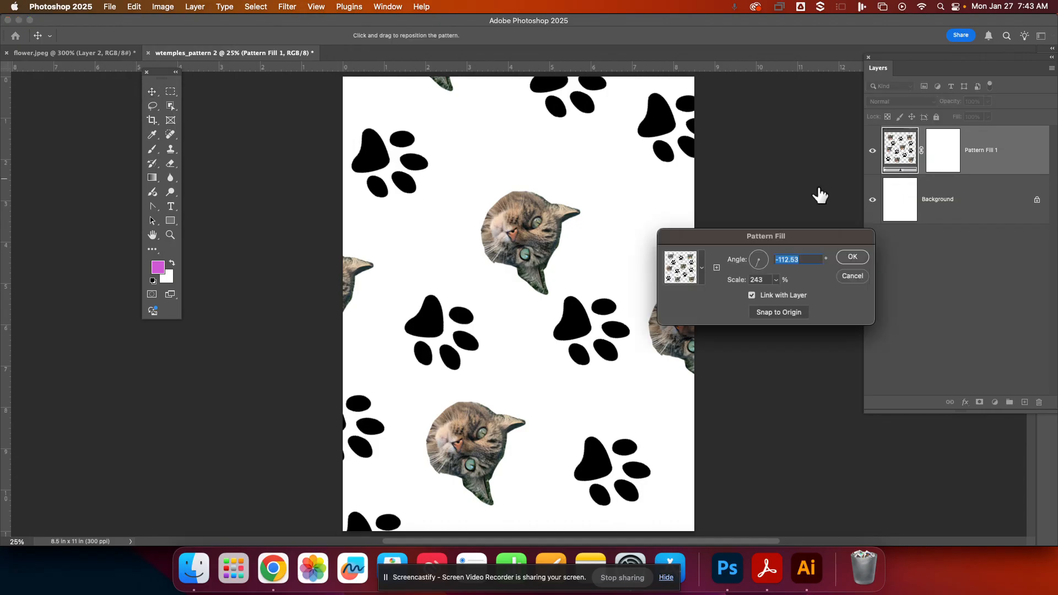
{"action": "left_click_drag", "start_coordinate": [765, 267], "coordinate": [766, 258]}
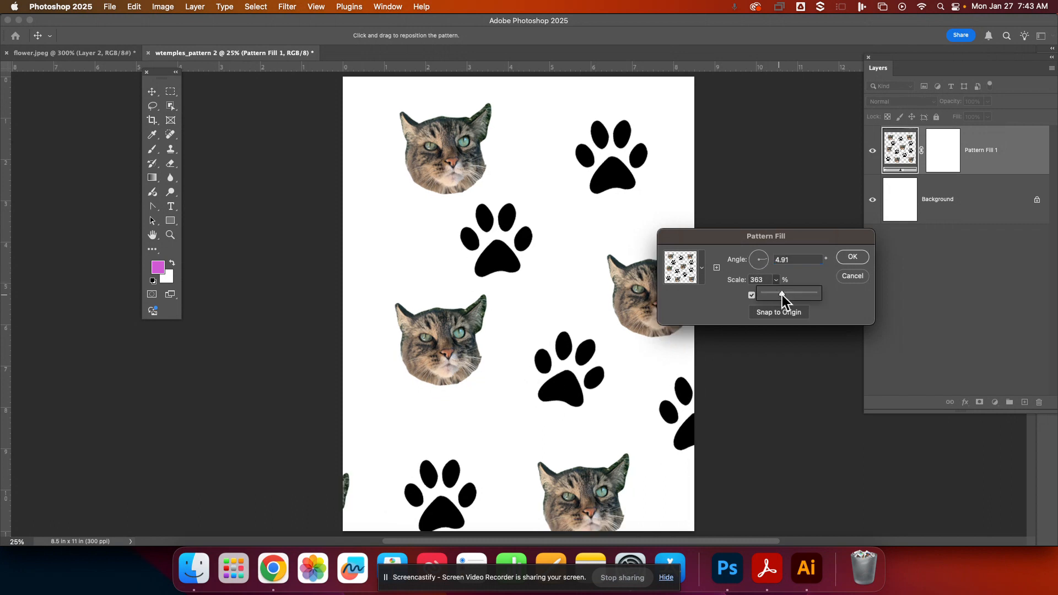
{"action": "left_click_drag", "start_coordinate": [774, 293], "coordinate": [768, 292]}
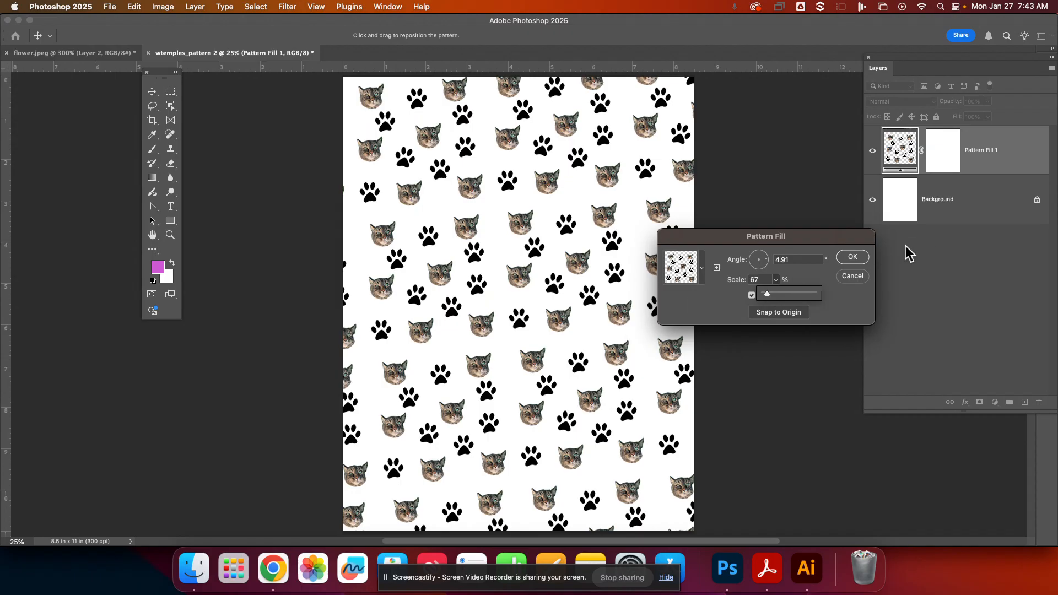
{"action": "left_click", "coordinate": [852, 262]}
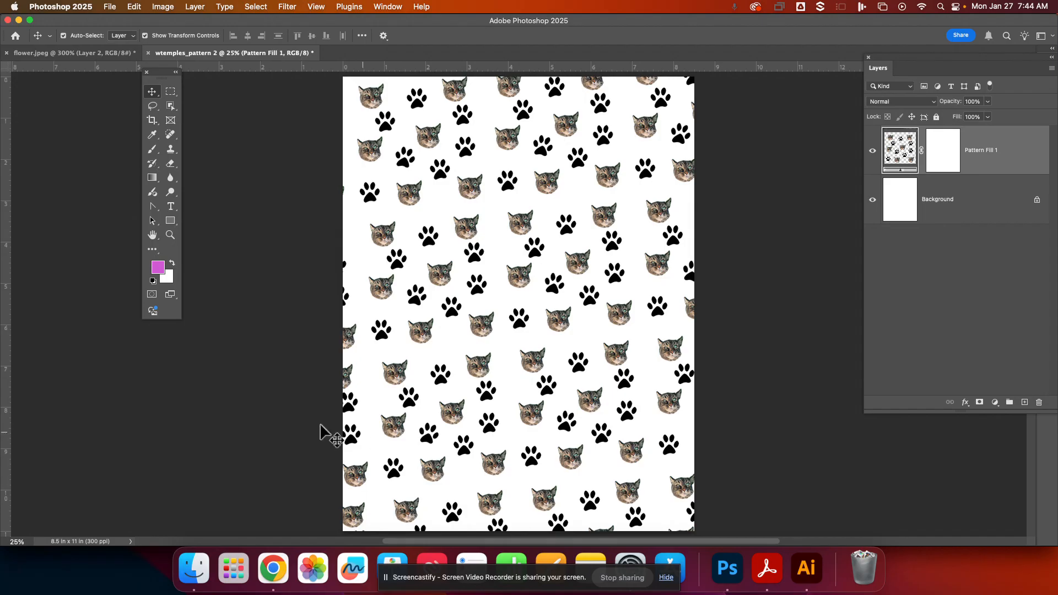
- Switch to Chrome and open the Free Fog Photoshop Brushes tab
{"action": "left_click", "coordinate": [281, 573]}
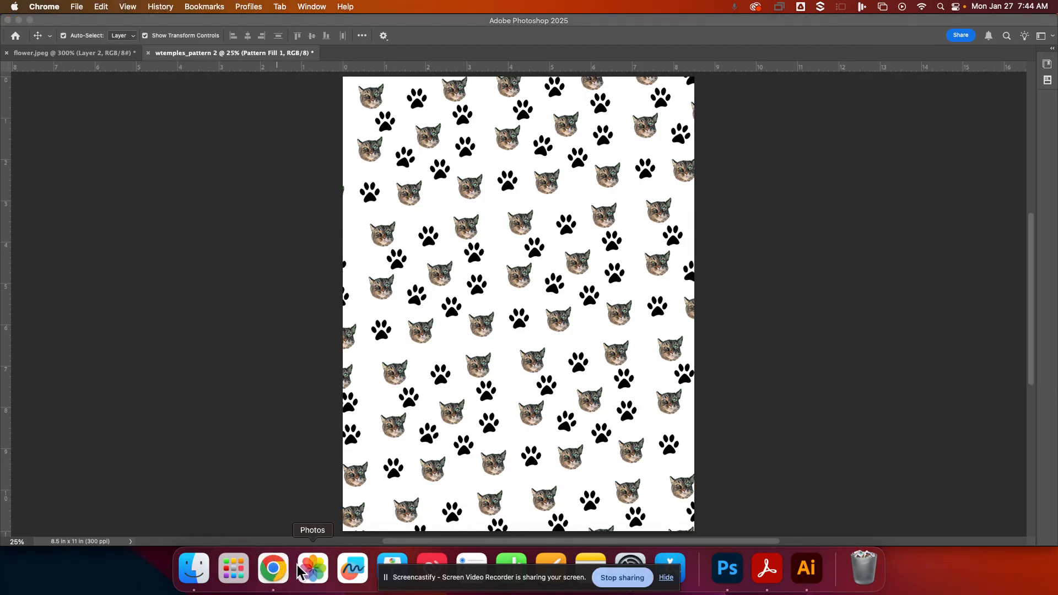
{"action": "left_click", "coordinate": [270, 572]}
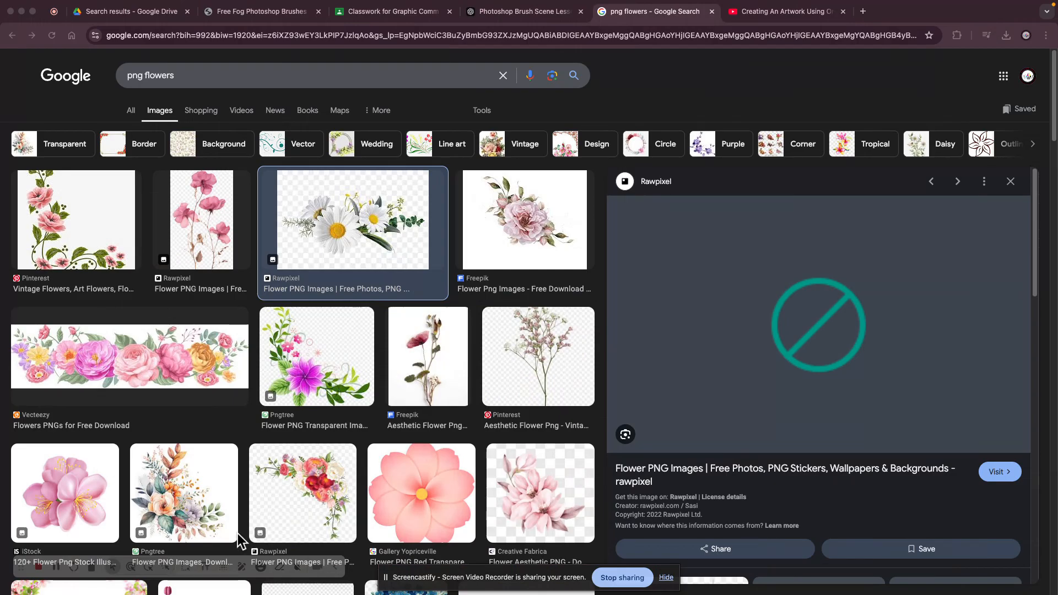
{"action": "left_click", "coordinate": [251, 15]}
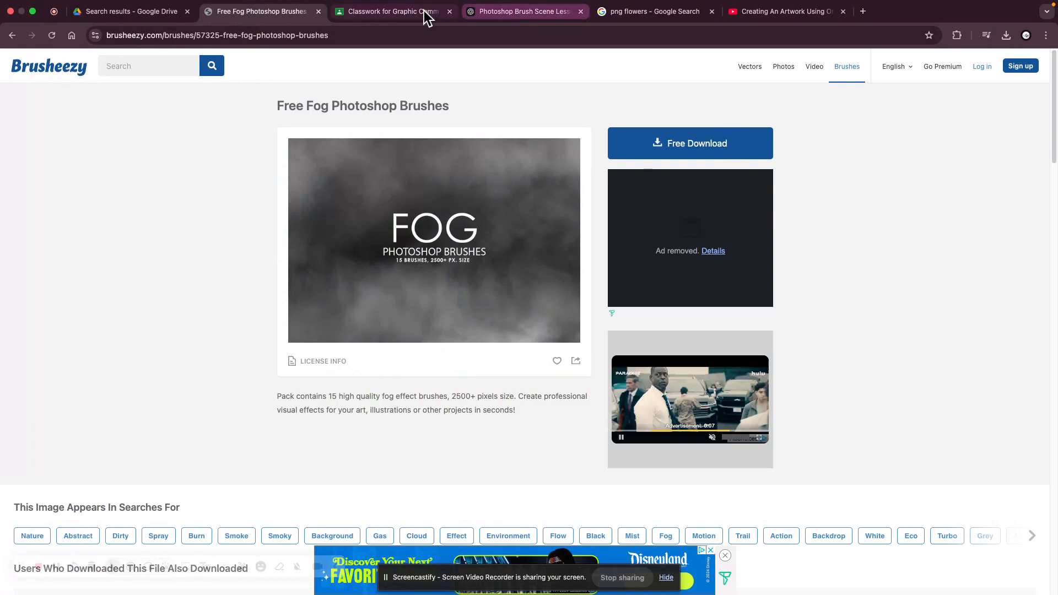